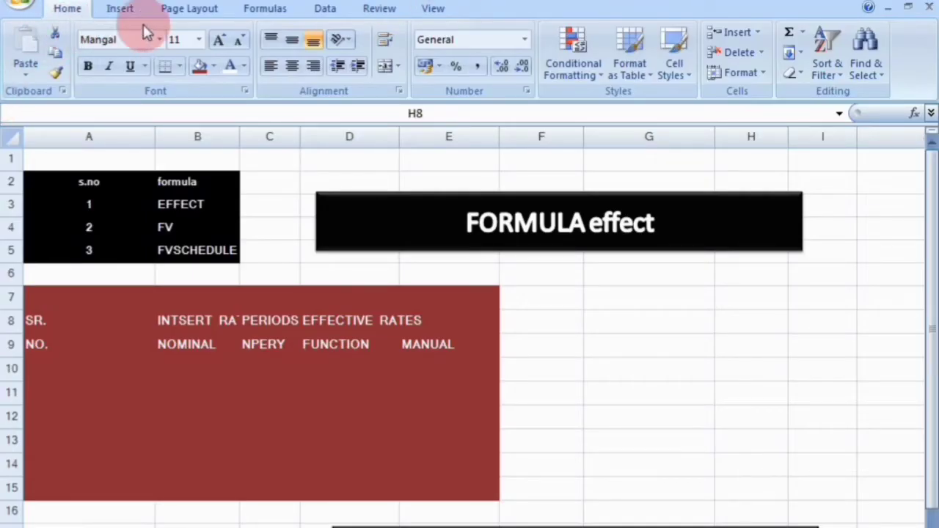
# Step: Browse the Formulas tab's Financial function list down to EFFECT, FV and FVSCHEDULE
pyautogui.click(269, 10)
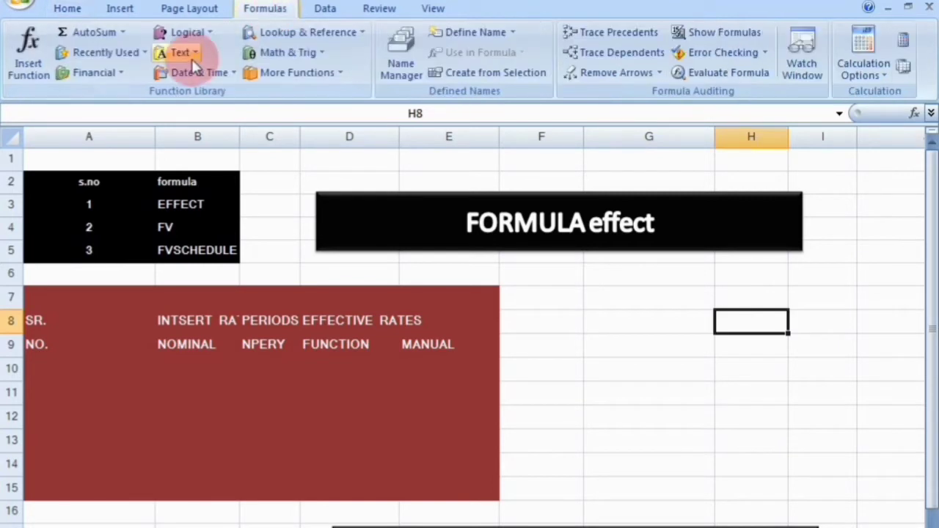
pyautogui.click(120, 73)
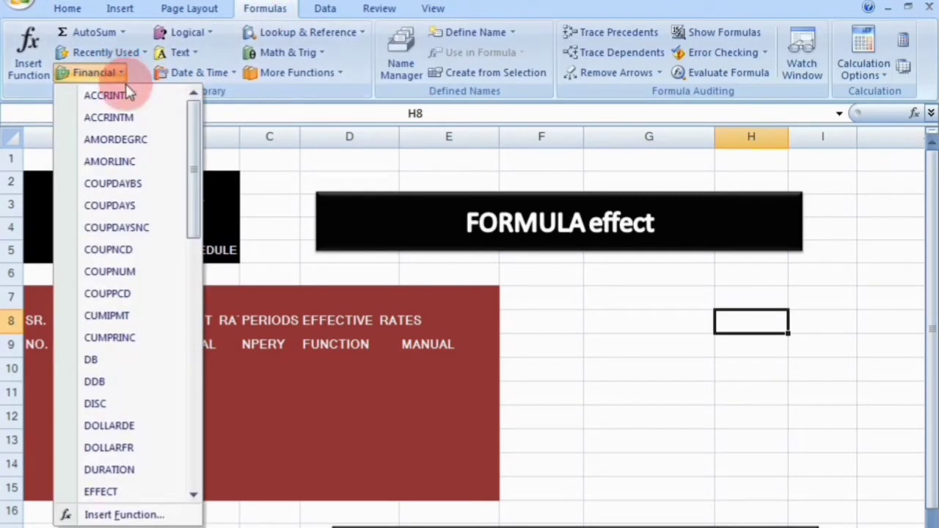
pyautogui.scroll(-3, 126, 203)
pyautogui.scroll(-1, 126, 204)
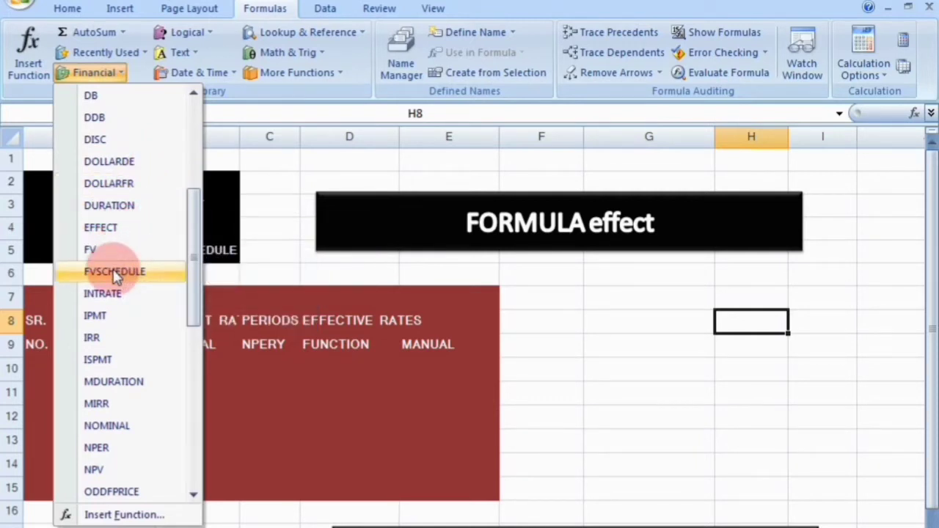
pyautogui.click(235, 224)
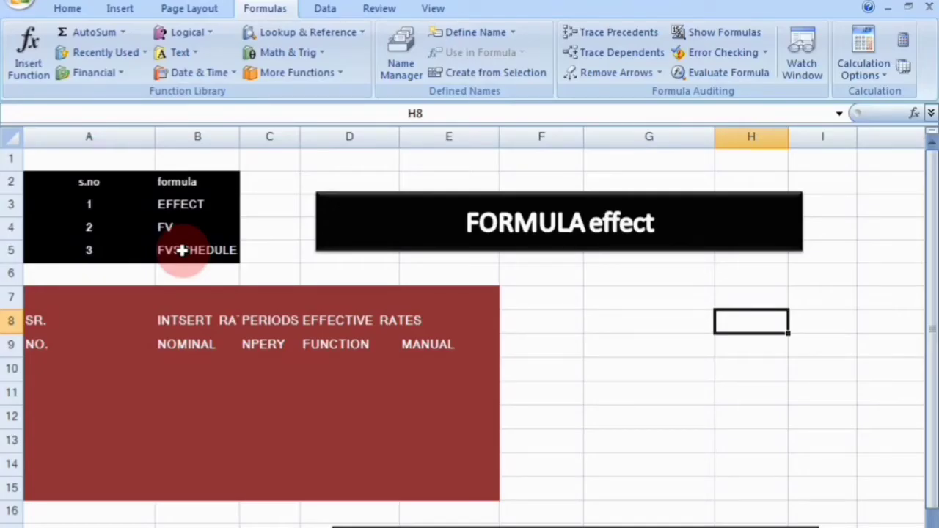
# Step: Widen columns B, C and D so the INTSERT RATE, PERIODS and EFFECTIVE RATES headings fit
pyautogui.click(327, 383)
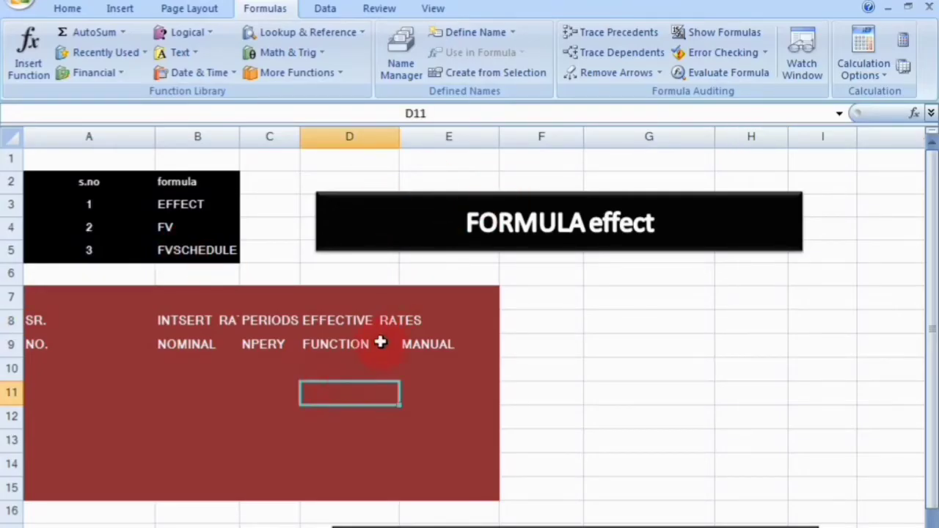
pyautogui.click(123, 364)
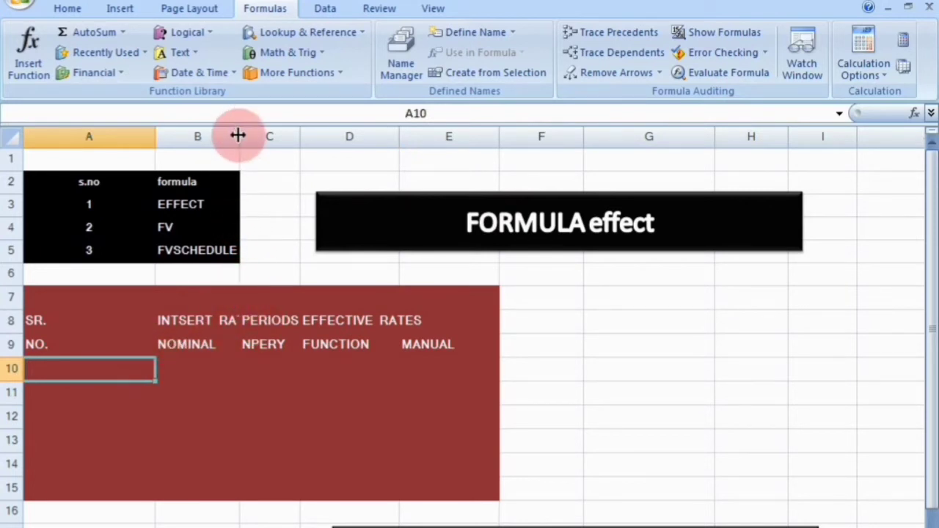
pyautogui.moveTo(238, 135); pyautogui.dragTo(273, 136)
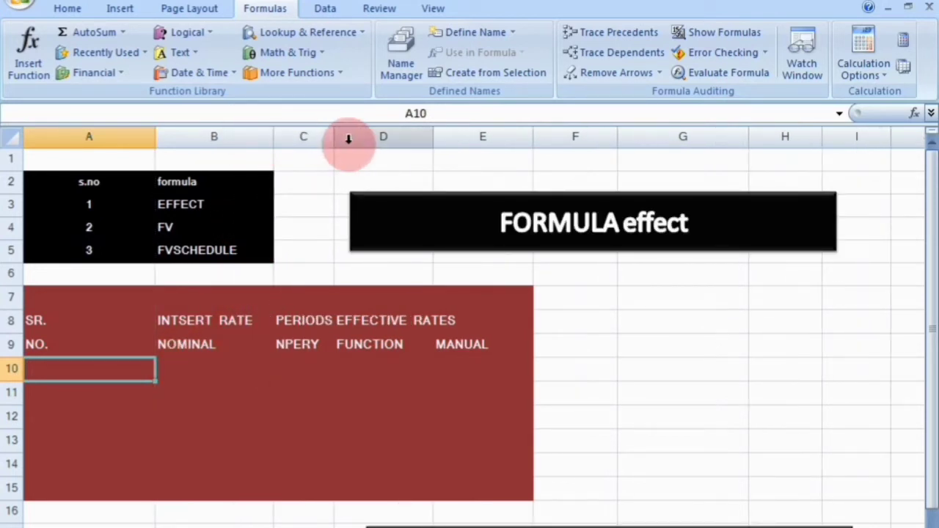
pyautogui.moveTo(334, 139); pyautogui.dragTo(358, 143)
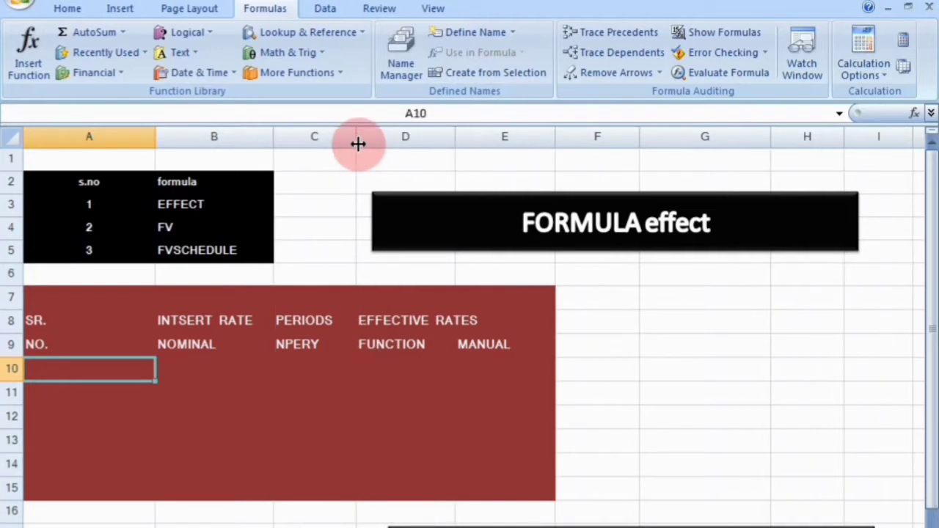
pyautogui.moveTo(455, 140); pyautogui.dragTo(467, 137)
# Step: Fill the header row A8:E8 with black
pyautogui.click(541, 362)
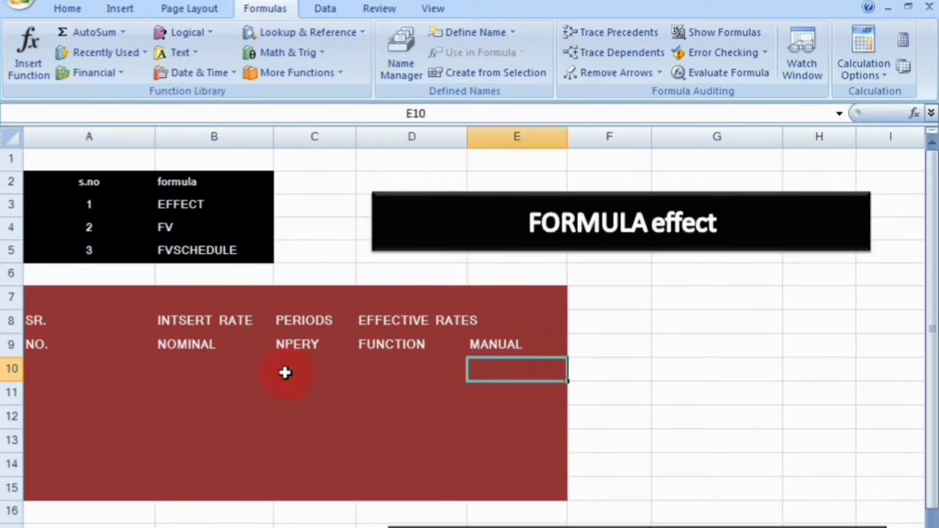
pyautogui.click(314, 327)
pyautogui.click(311, 346)
pyautogui.click(35, 321)
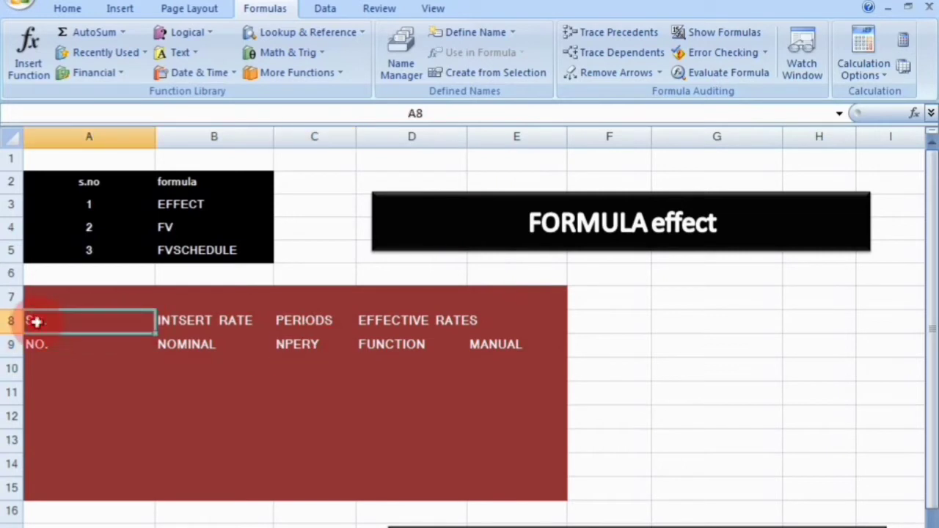
pyautogui.moveTo(35, 322); pyautogui.dragTo(488, 323)
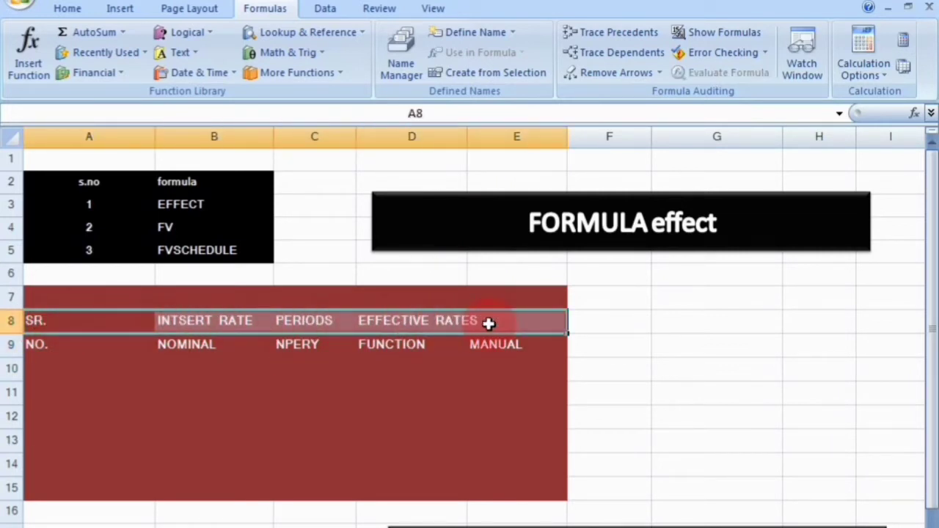
pyautogui.click(65, 9)
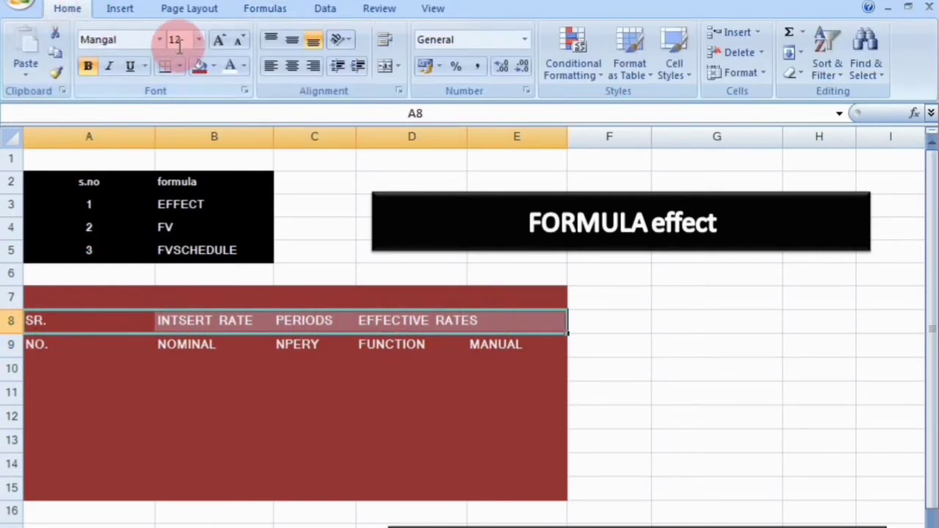
pyautogui.click(213, 66)
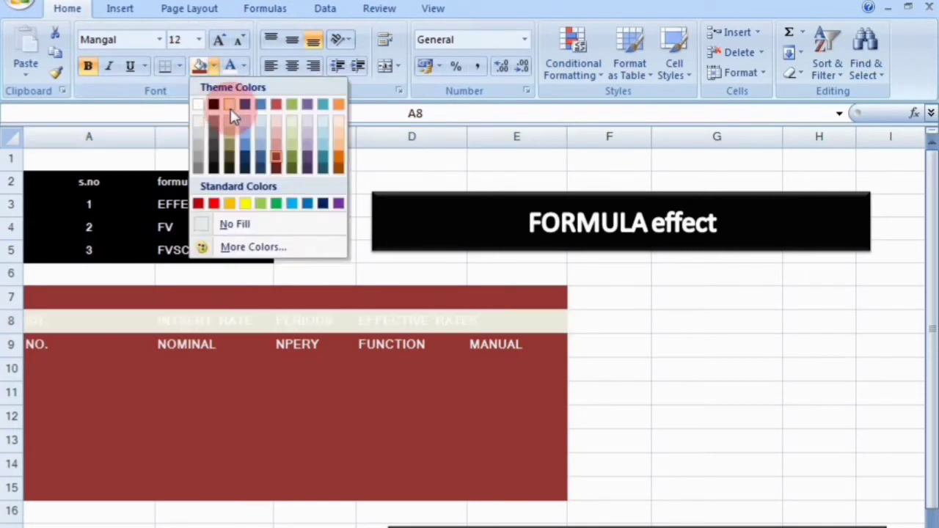
pyautogui.click(213, 104)
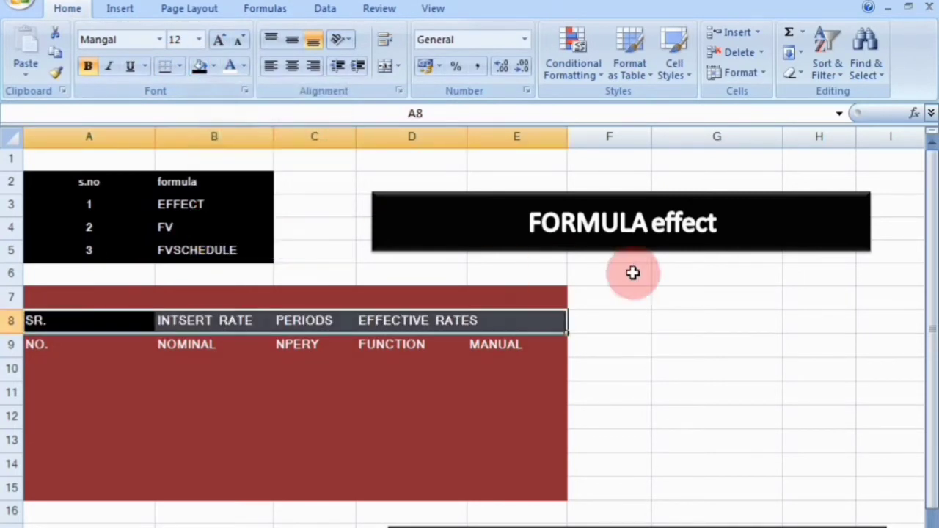
pyautogui.click(662, 279)
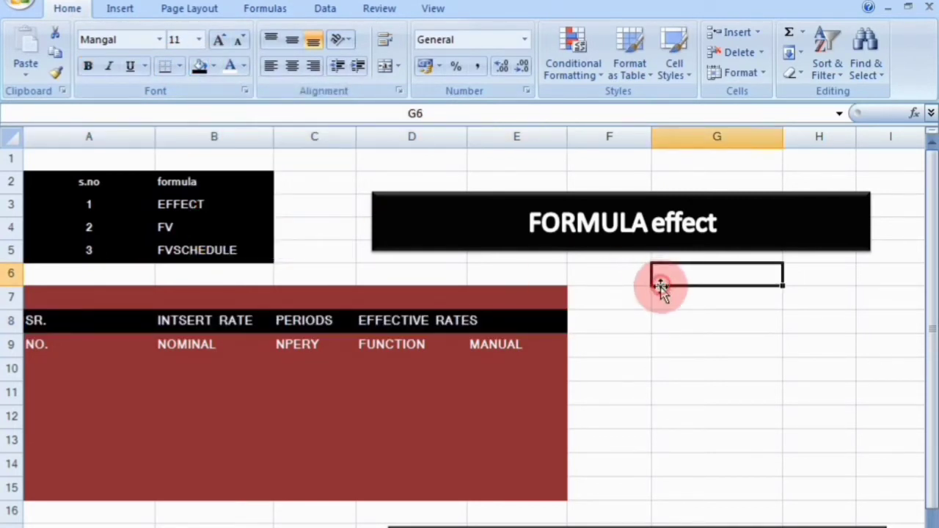
pyautogui.click(66, 344)
pyautogui.click(61, 371)
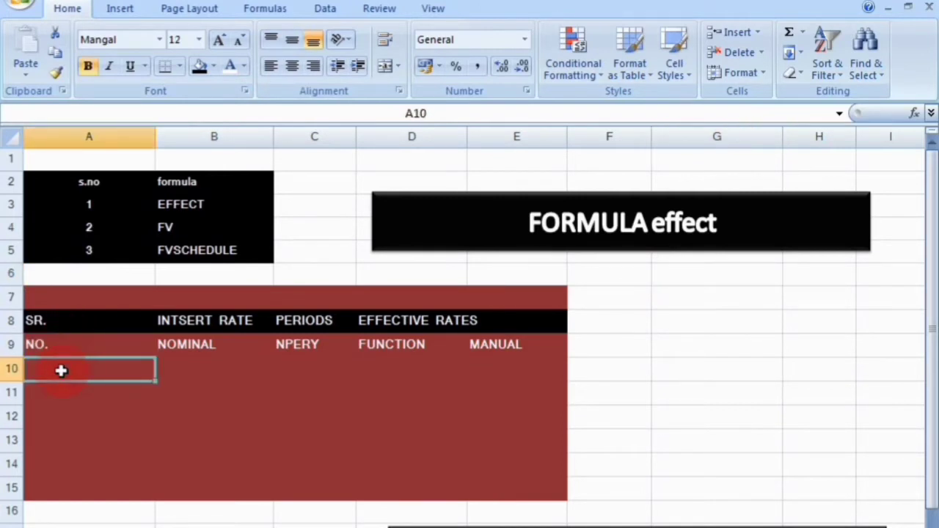
# Step: Number the serial column 1 through 6 in A10:A15
pyautogui.write('1')
pyautogui.moveTo(155, 381); pyautogui.dragTo(151, 487)
pyautogui.press('BackSpace')
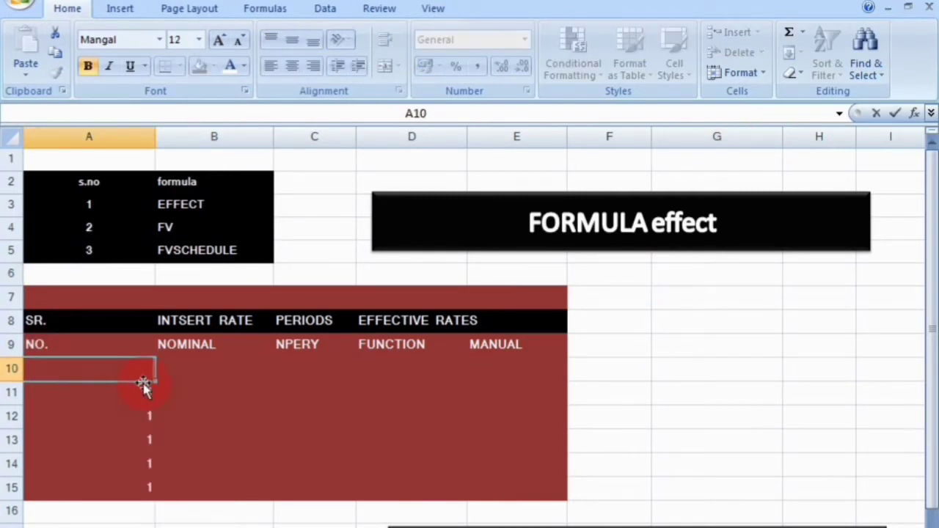
pyautogui.write('1')
pyautogui.press('Return')
pyautogui.write('2')
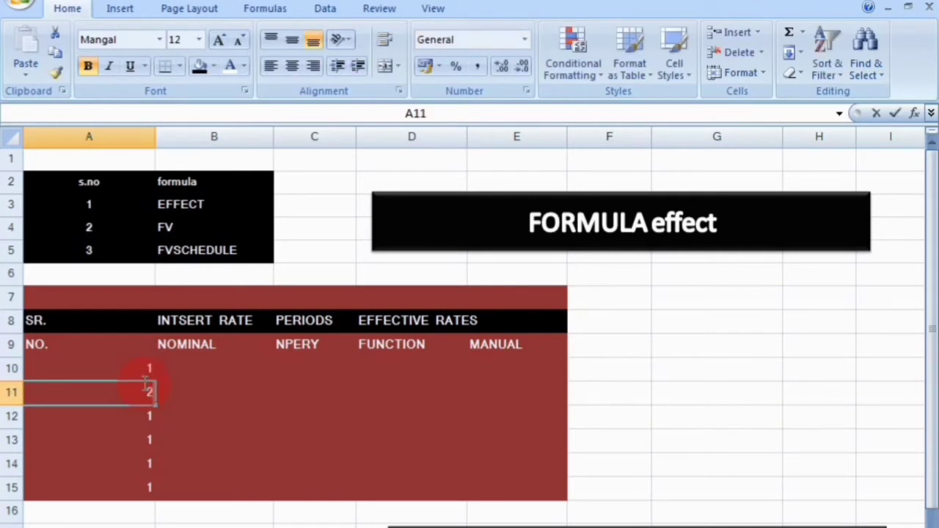
pyautogui.press('Return')
pyautogui.write('3')
pyautogui.press('Return')
pyautogui.write('4')
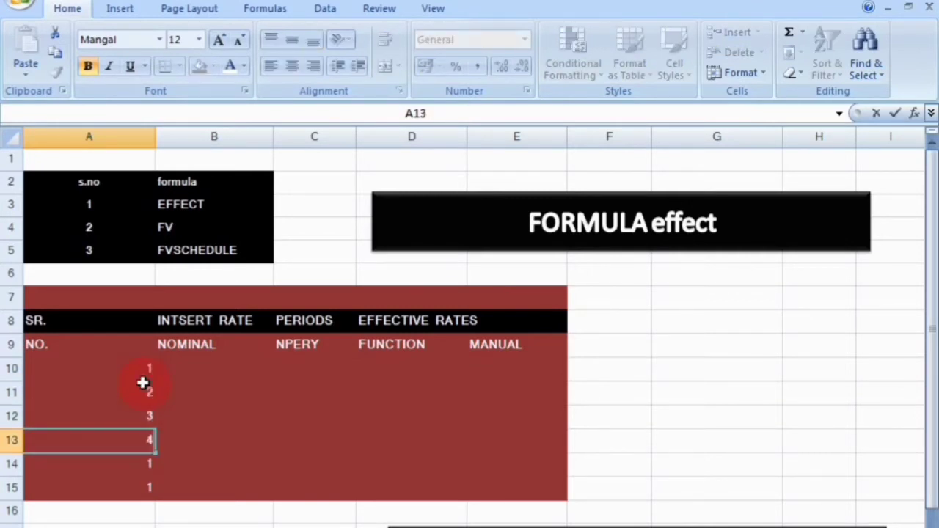
pyautogui.press('Return')
pyautogui.write('5')
pyautogui.press('Return')
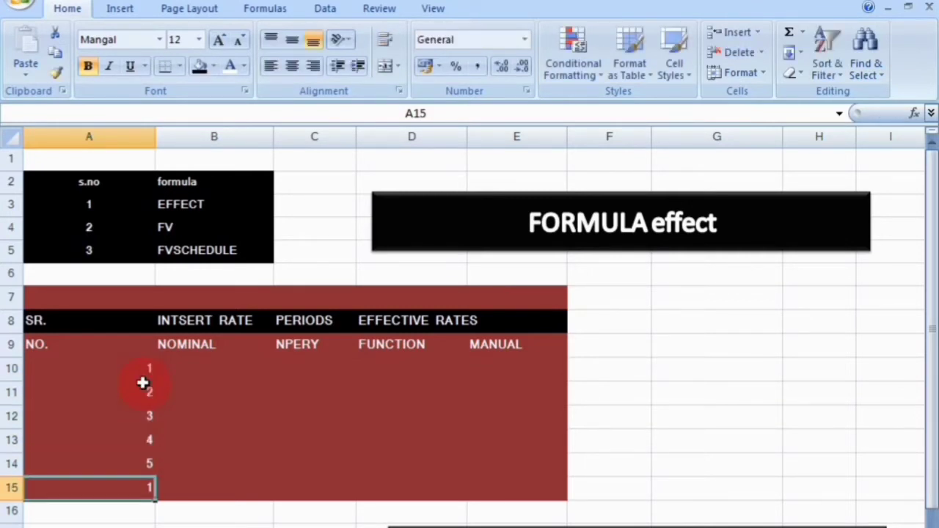
pyautogui.write('6')
pyautogui.press('Tab')
pyautogui.press('Up')
pyautogui.press('Up')
pyautogui.press('Up')
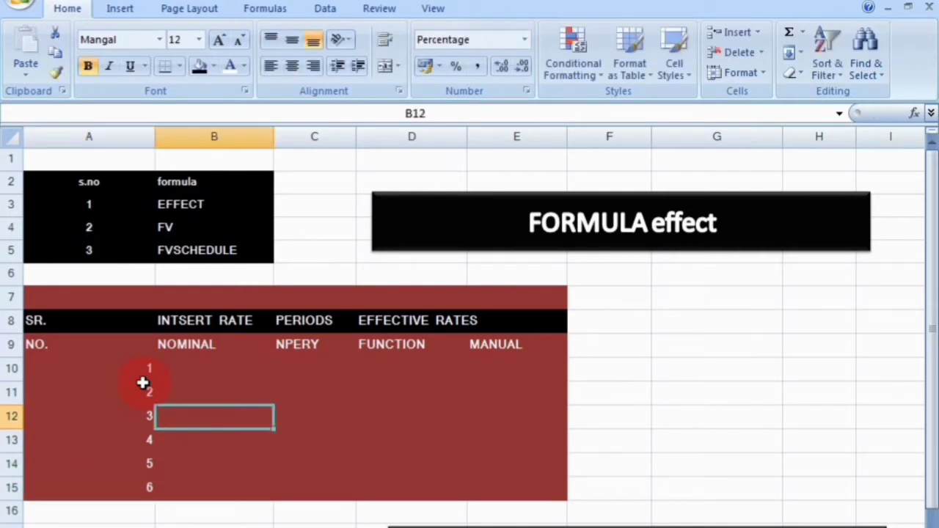
pyautogui.press('Up')
pyautogui.press('Up')
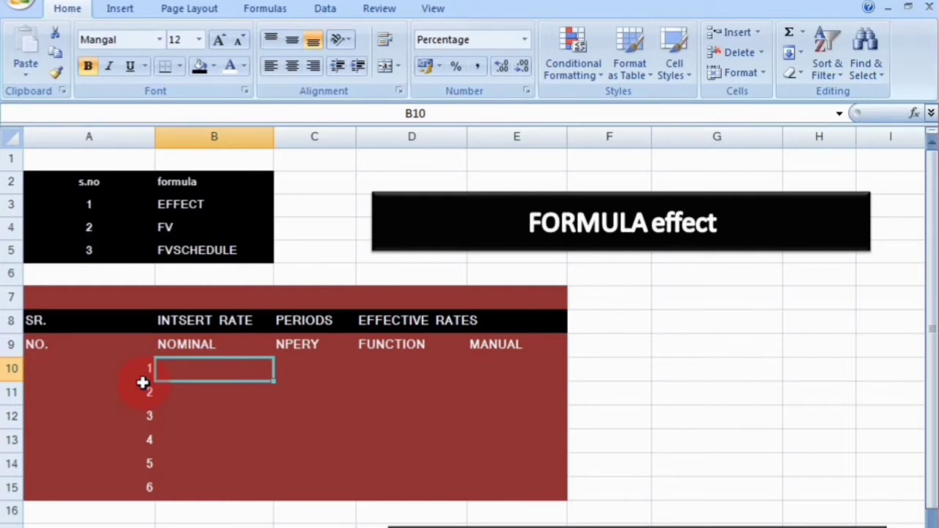
# Step: Enter the nominal rates 4%, 5%, 6%, 7%, 8% and 9 in B10:B15
pyautogui.write('4')
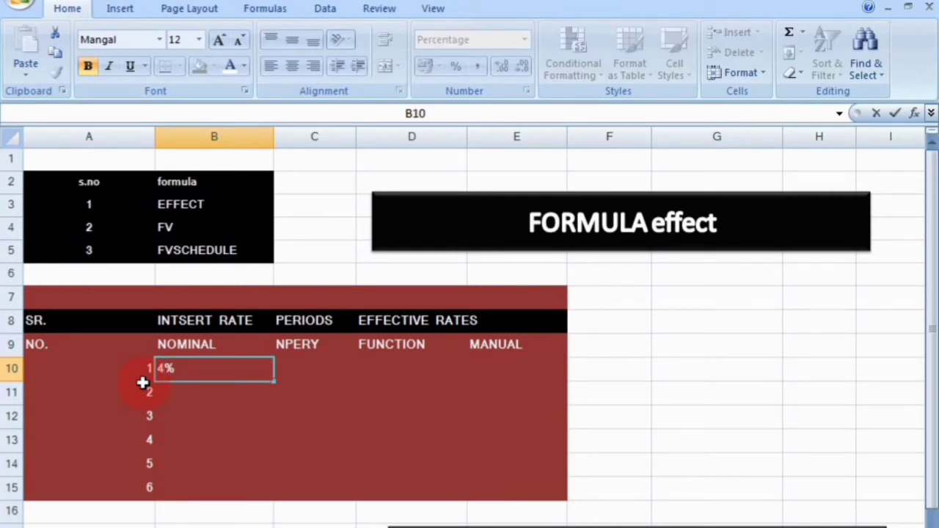
pyautogui.press('Return')
pyautogui.write('5')
pyautogui.press('Return')
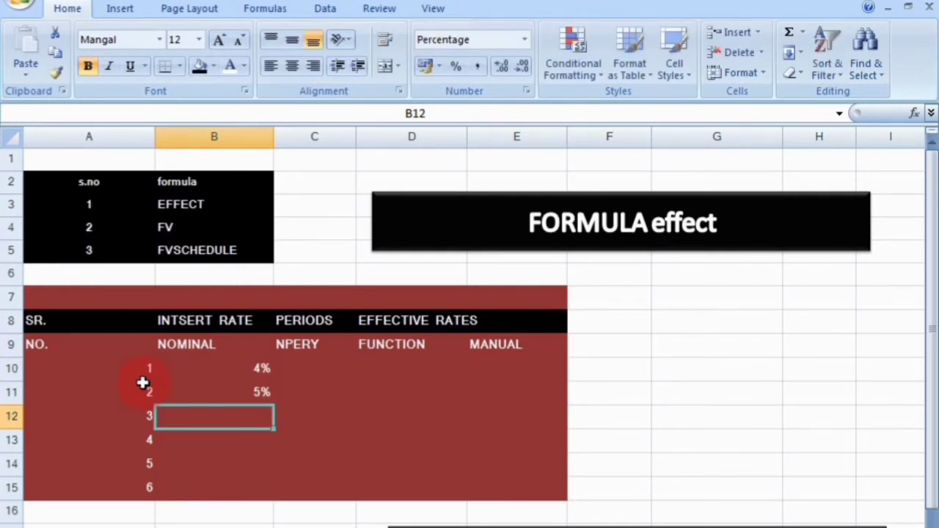
pyautogui.write('6')
pyautogui.press('Return')
pyautogui.write('7')
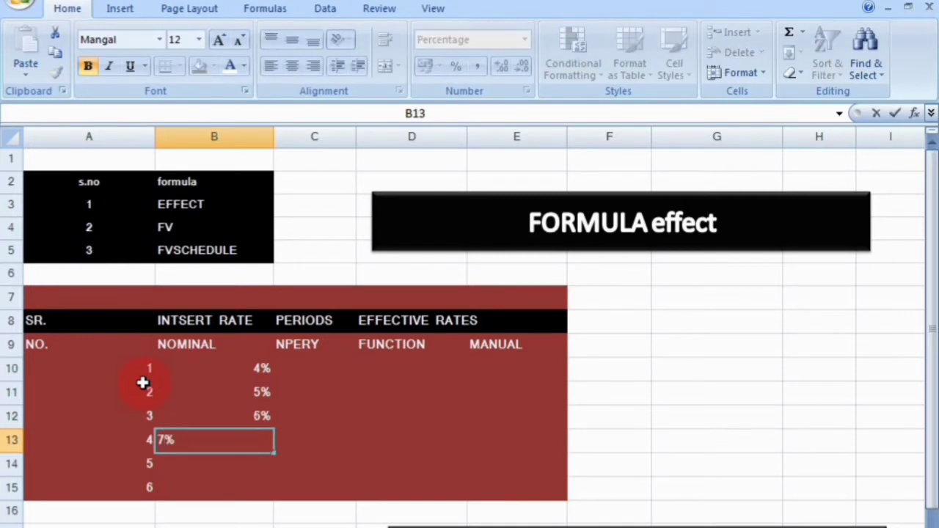
pyautogui.write('8')
pyautogui.press('BackSpace')
pyautogui.press('Return')
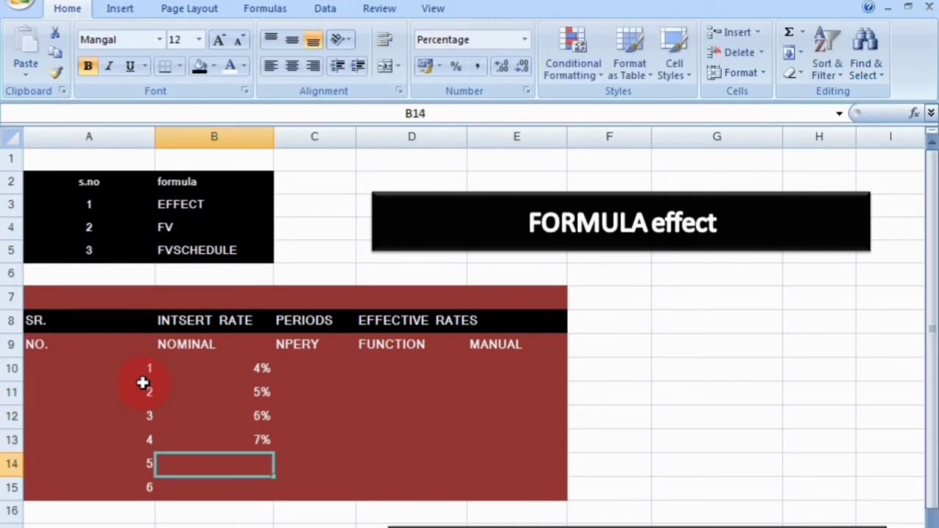
pyautogui.write('8')
pyautogui.press('Return')
pyautogui.write('9')
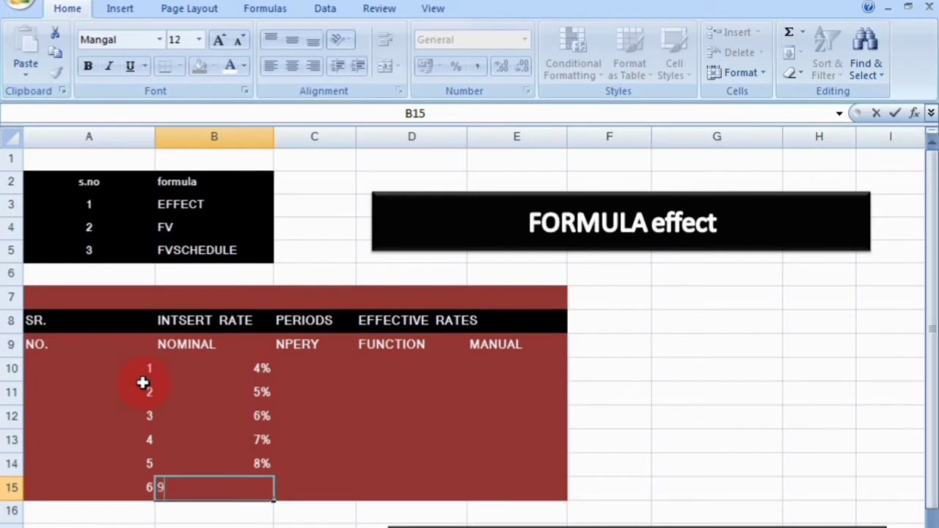
pyautogui.press('Up')
pyautogui.press('Up')
pyautogui.press('Up')
pyautogui.press('Up')
pyautogui.press('Up')
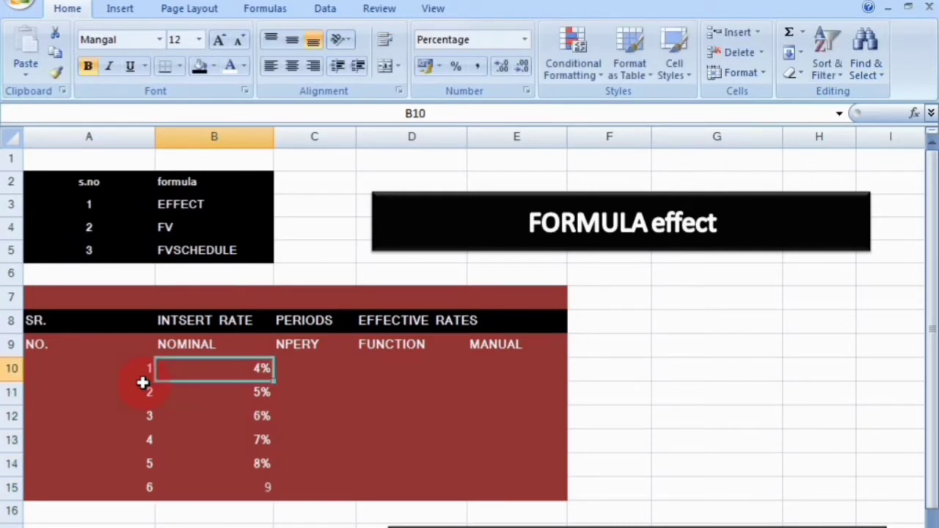
# Step: Correct B15 so the last nominal rate reads 9%
pyautogui.press('Right')
pyautogui.press('Right')
pyautogui.press('Down')
pyautogui.press('Down')
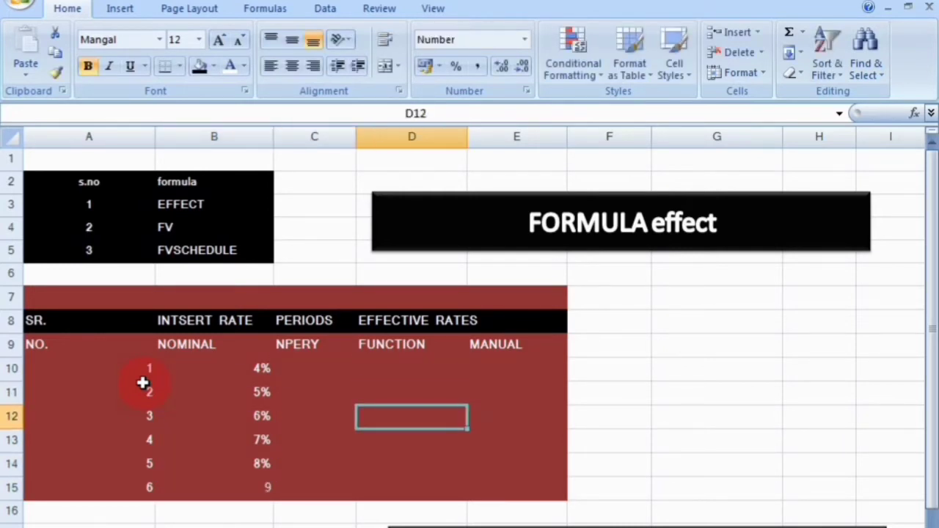
pyautogui.press('Down')
pyautogui.press('Down')
pyautogui.press('Down')
pyautogui.press('Left')
pyautogui.press('Left')
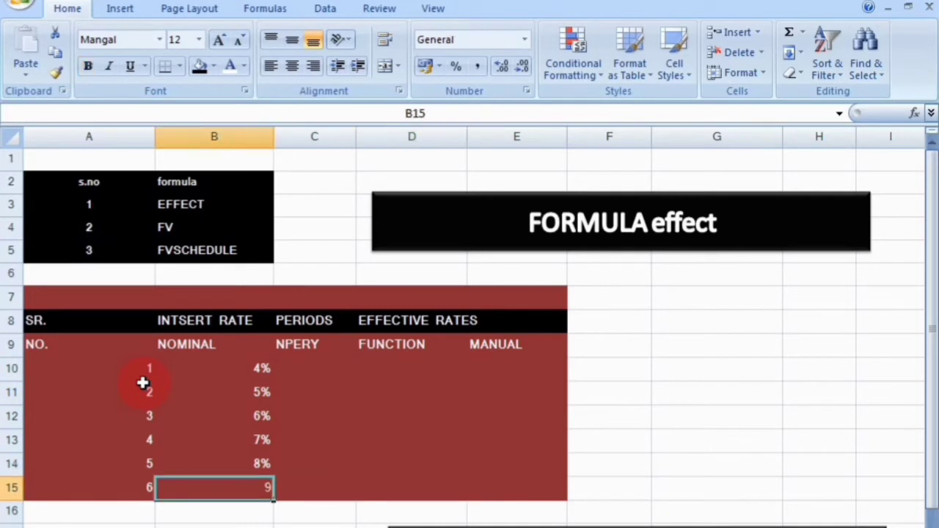
pyautogui.press('BackSpace')
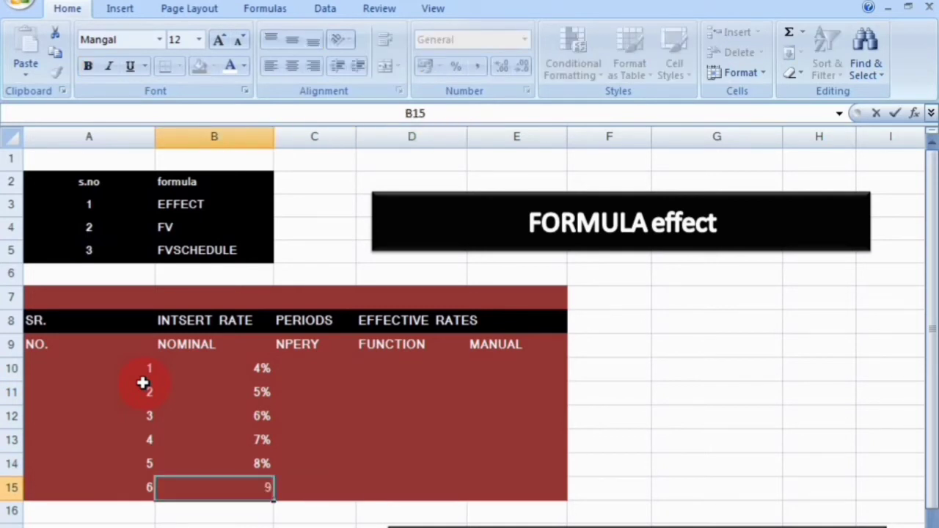
pyautogui.write('%')
pyautogui.press('Tab')
pyautogui.press('Up')
pyautogui.press('Up')
pyautogui.press('Up')
pyautogui.press('Up')
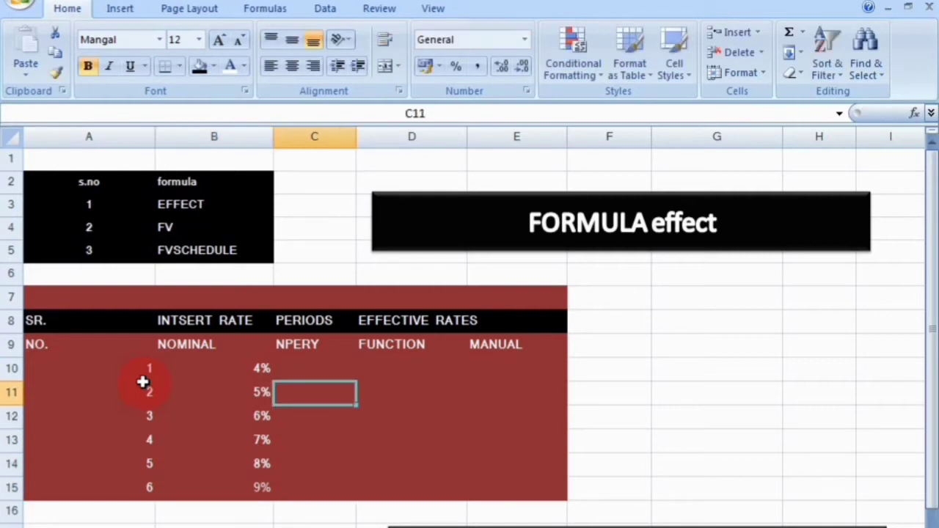
pyautogui.press('Up')
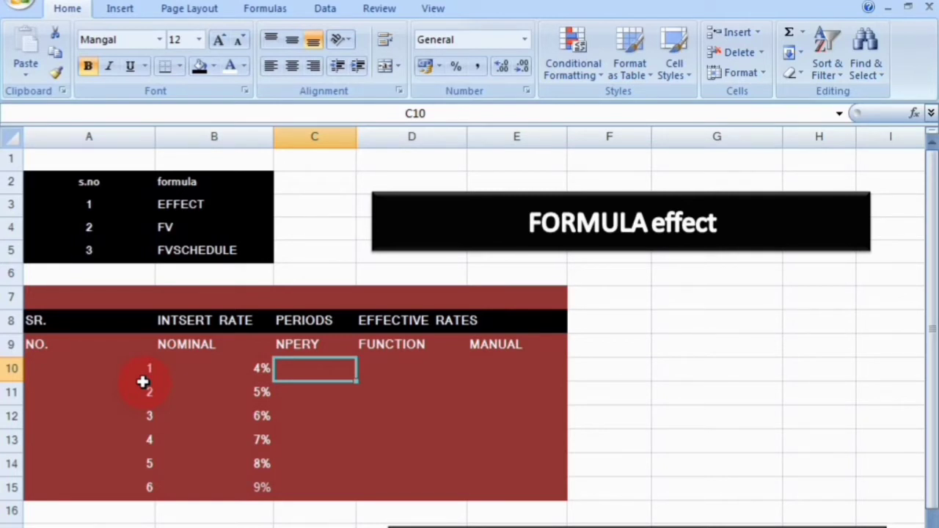
# Step: Enter 12 periods in C10 and fill it down to C15
pyautogui.write('12')
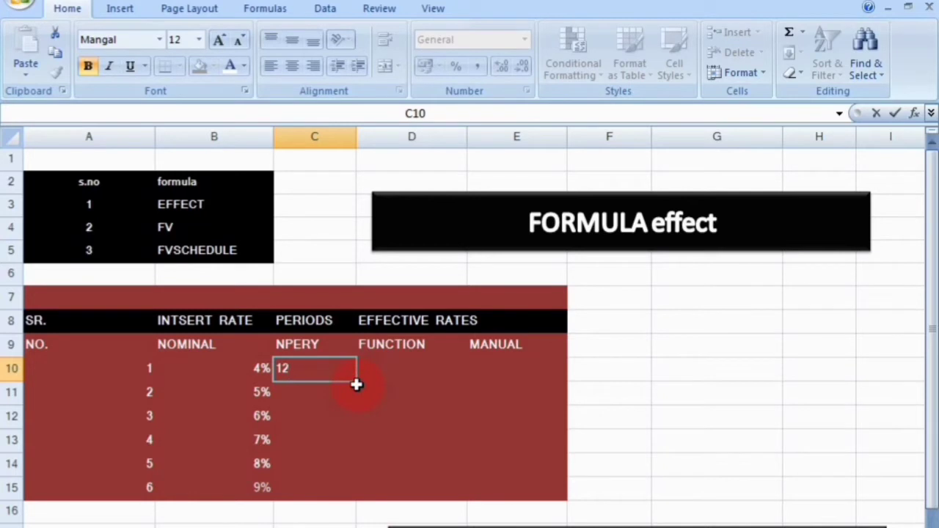
pyautogui.hotkey('ctrl', 'Return')
pyautogui.moveTo(356, 382); pyautogui.dragTo(348, 499)
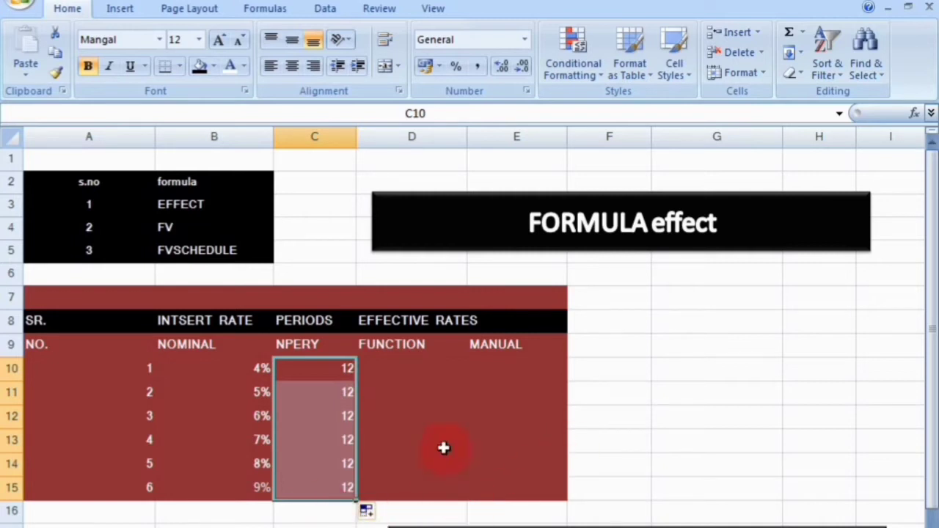
pyautogui.click(383, 384)
pyautogui.click(383, 367)
# Step: Enter =EFFECT(B10,C10) in D10, giving 0.04
pyautogui.write('=')
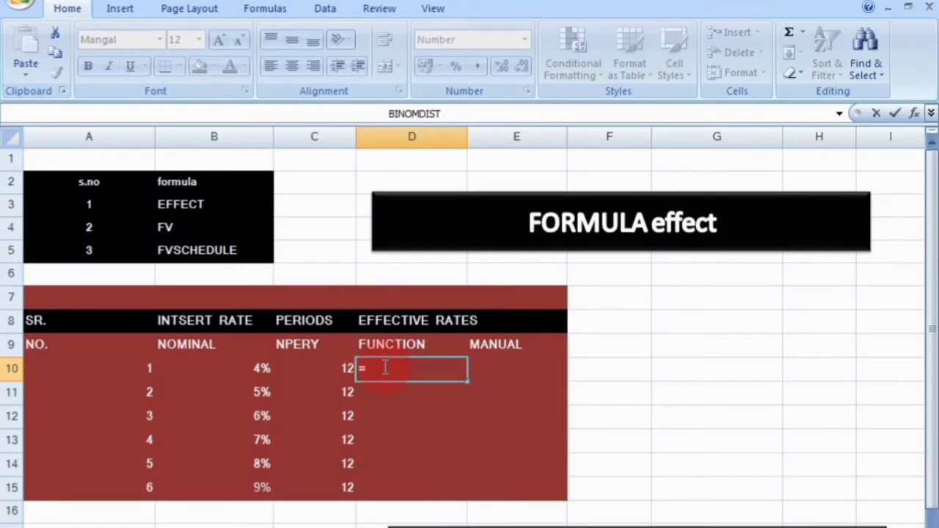
pyautogui.write('eff')
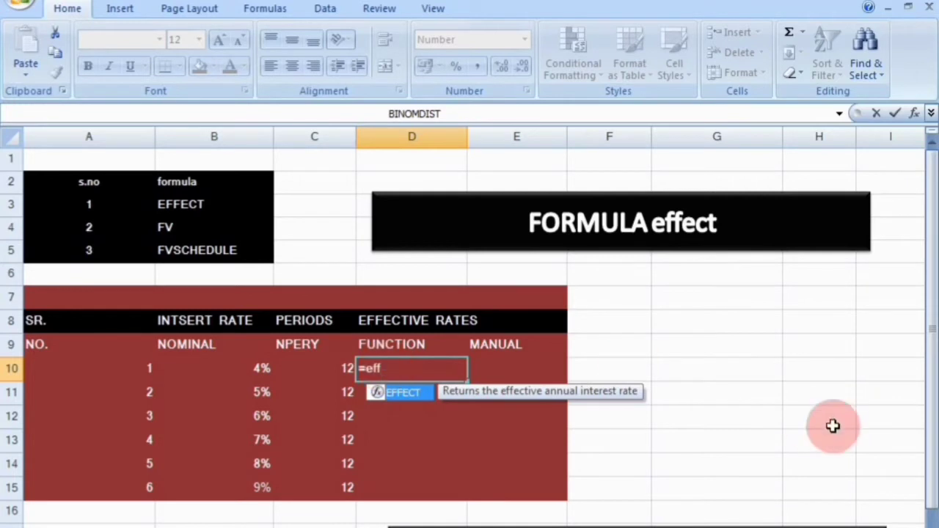
pyautogui.doubleClick(401, 394)
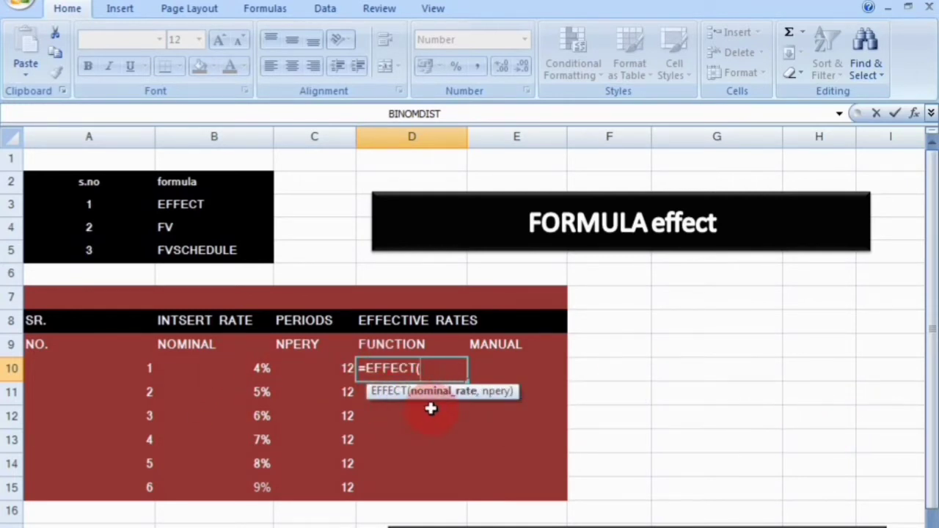
pyautogui.click(243, 372)
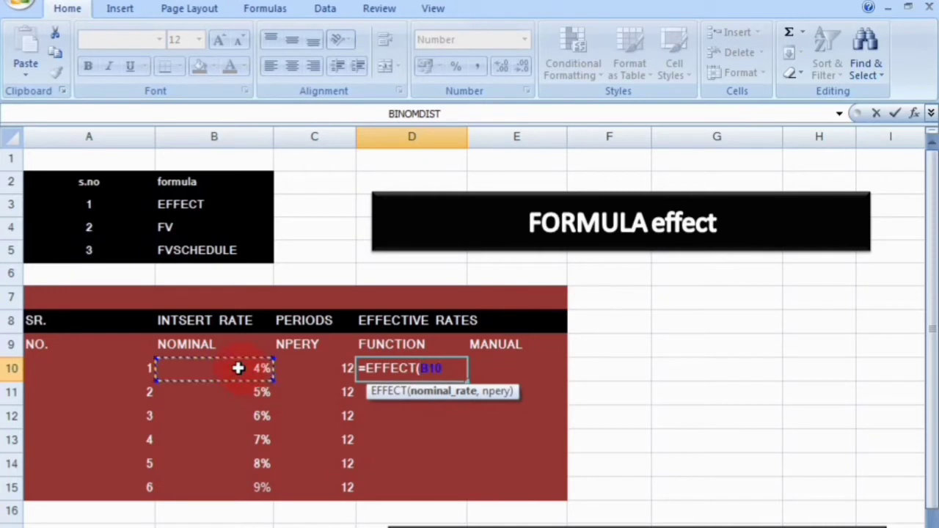
pyautogui.write(',')
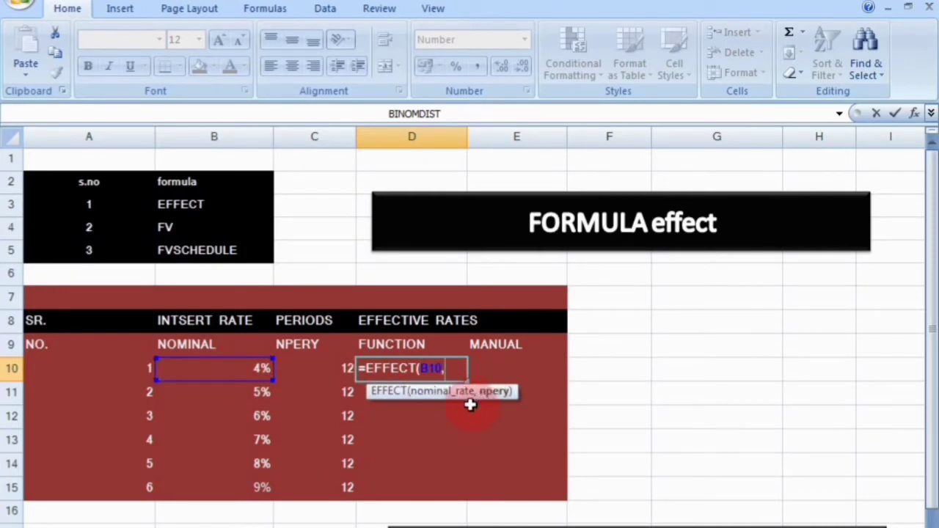
pyautogui.click(325, 369)
pyautogui.write(',')
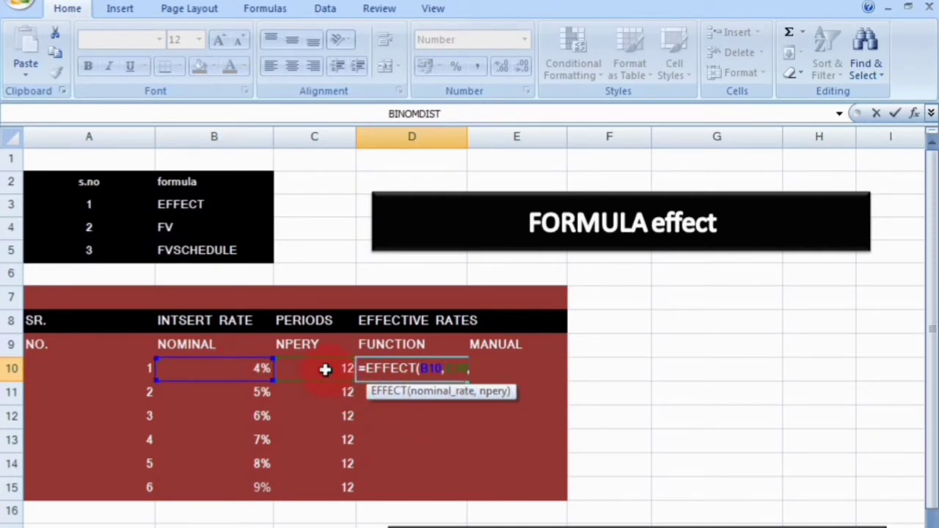
pyautogui.press('Return')
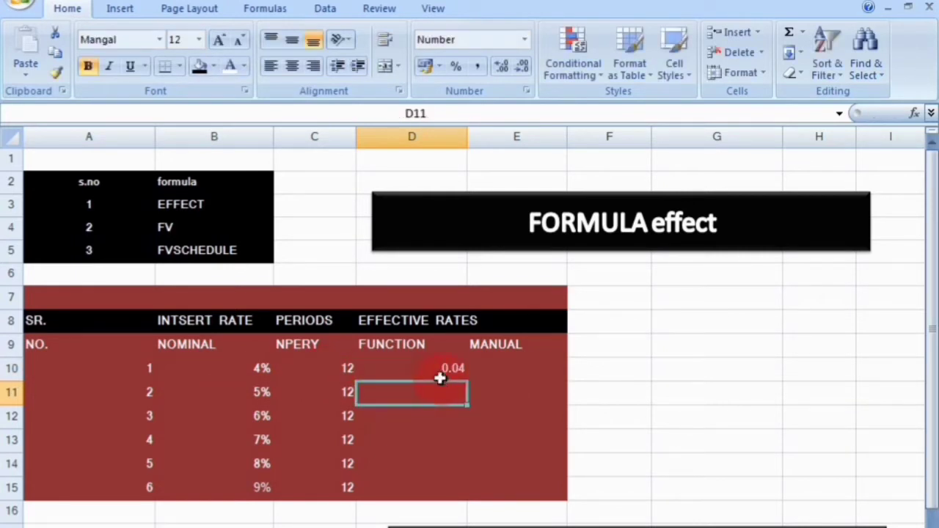
pyautogui.click(439, 376)
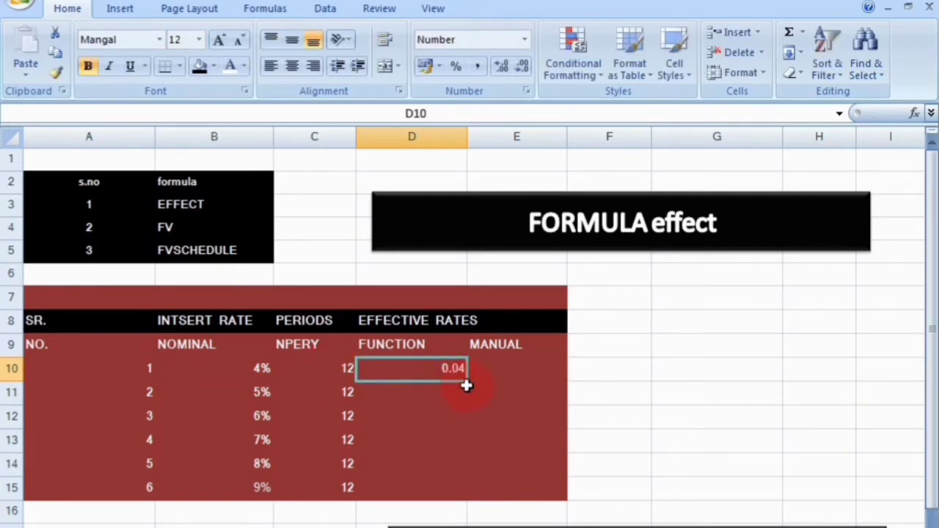
# Step: Fill the EFFECT formula from D10 down to D15, giving 0.04 through 0.09
pyautogui.moveTo(466, 383); pyautogui.dragTo(473, 502)
pyautogui.click(645, 438)
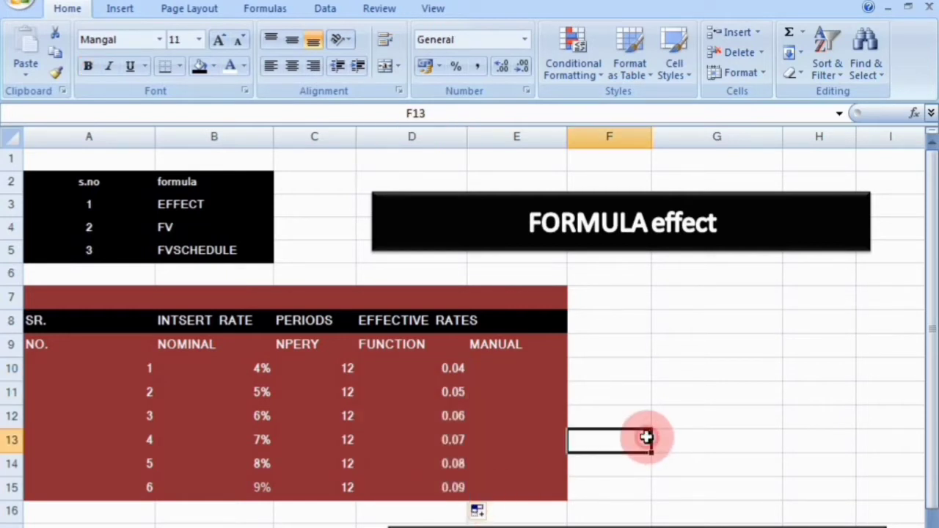
pyautogui.click(421, 416)
pyautogui.click(435, 369)
pyautogui.click(438, 389)
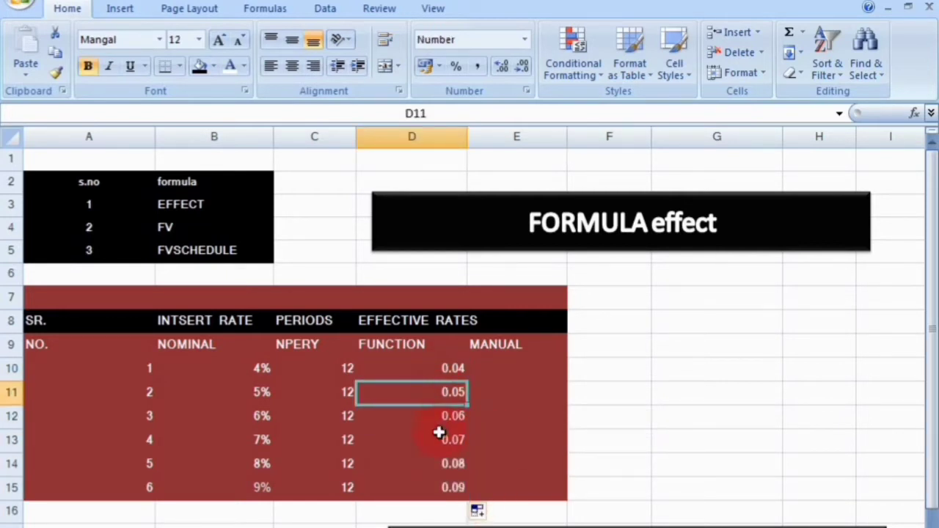
pyautogui.click(437, 435)
pyautogui.click(434, 463)
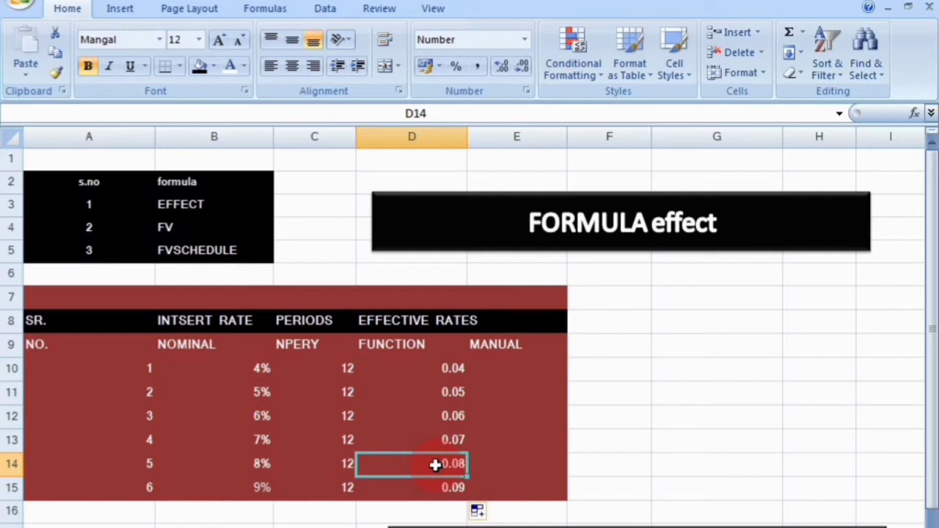
# Step: Review the empty MANUAL column and the 4%–9% nominal rates
pyautogui.click(560, 369)
pyautogui.click(552, 396)
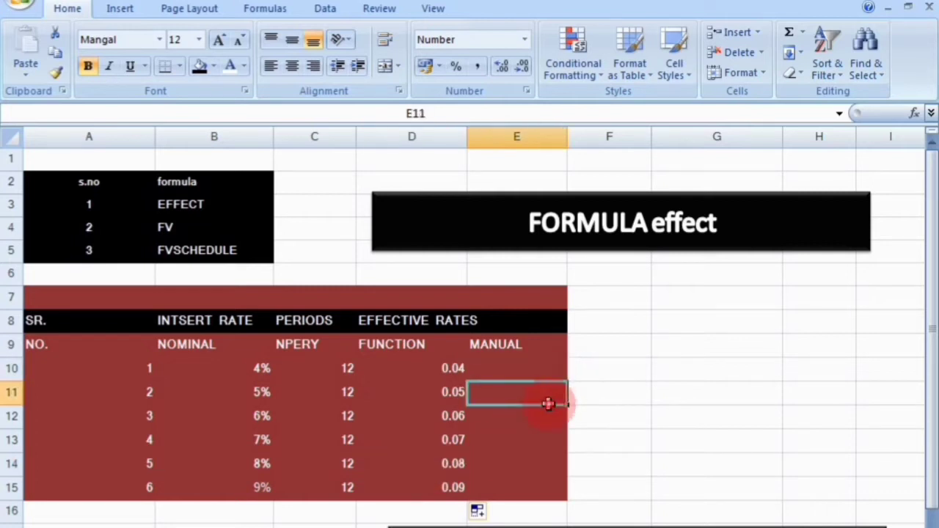
pyautogui.click(543, 440)
pyautogui.click(547, 415)
pyautogui.click(548, 392)
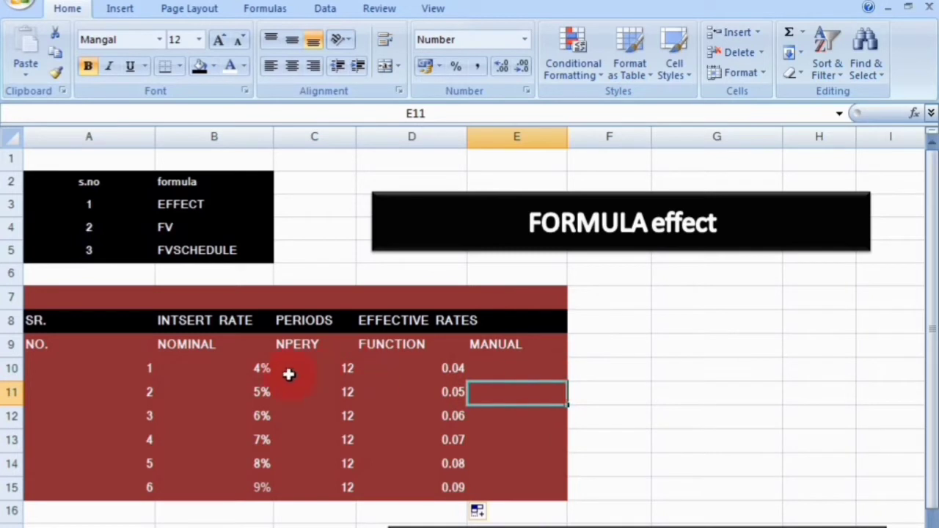
pyautogui.click(261, 373)
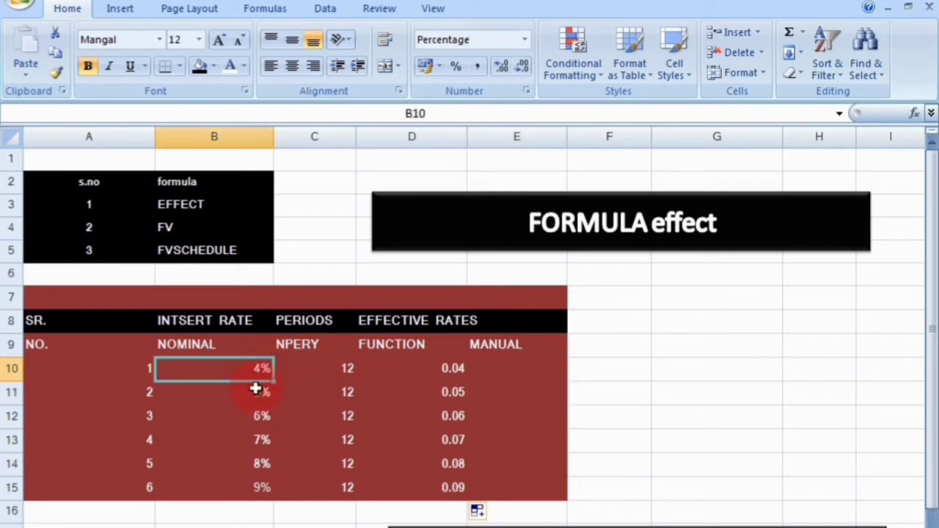
pyautogui.click(257, 391)
pyautogui.click(261, 415)
pyautogui.moveTo(260, 439); pyautogui.dragTo(258, 478)
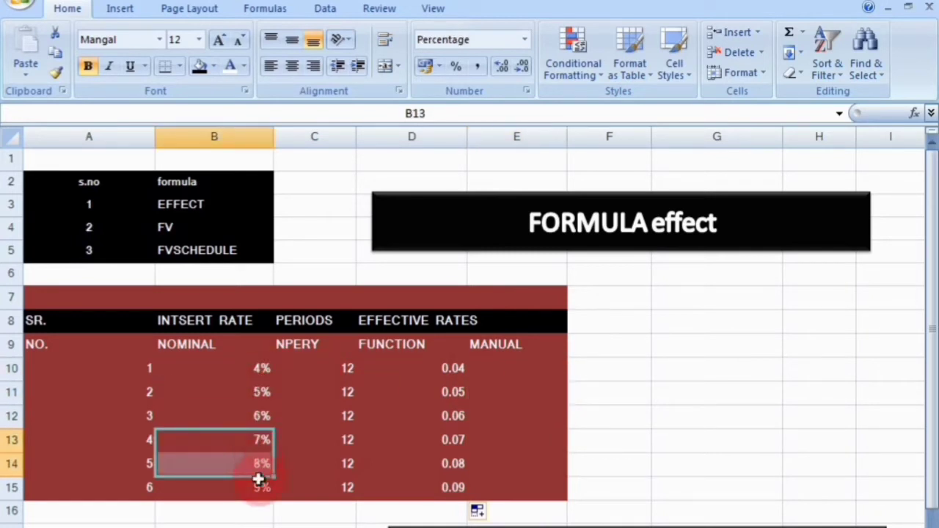
pyautogui.click(258, 481)
pyautogui.click(254, 462)
pyautogui.click(255, 438)
pyautogui.click(253, 420)
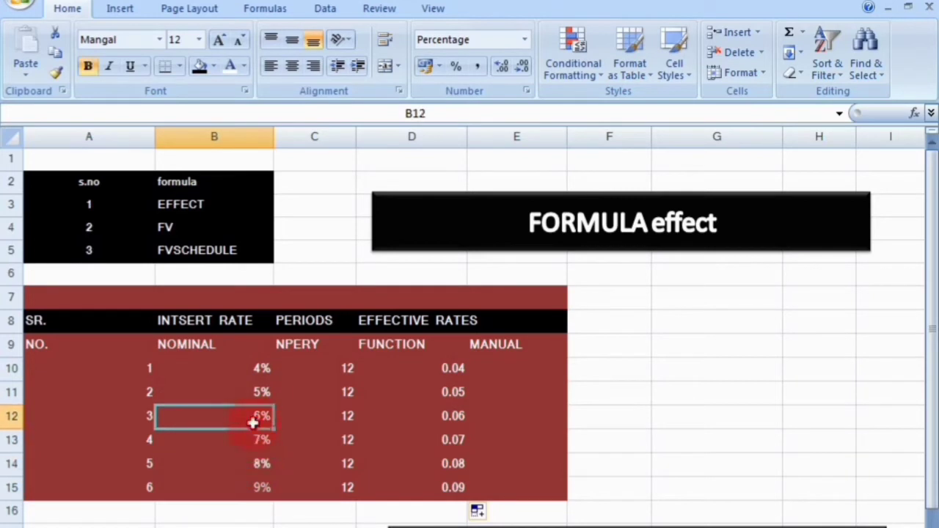
pyautogui.click(251, 391)
pyautogui.click(256, 369)
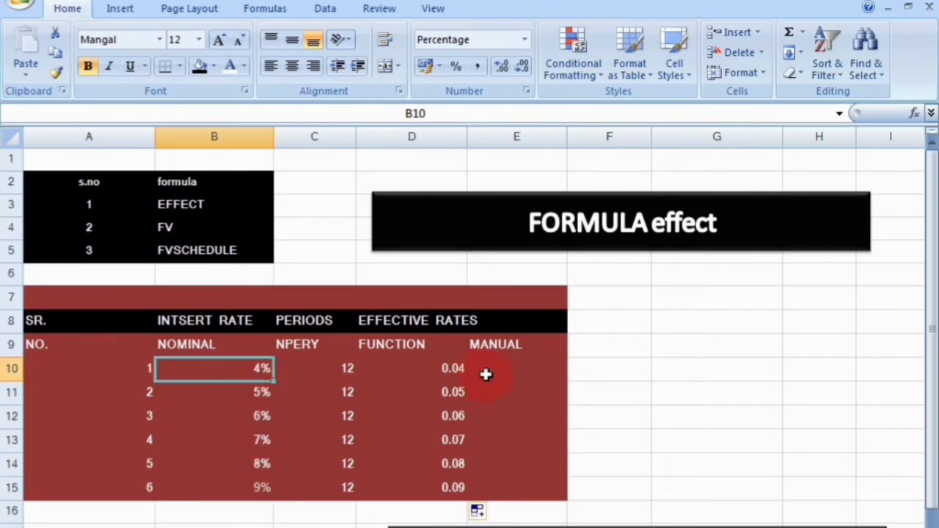
# Step: Compare the D10:D15 effective rates against the 4% rate and 12 periods
pyautogui.click(450, 371)
pyautogui.click(450, 402)
pyautogui.click(429, 376)
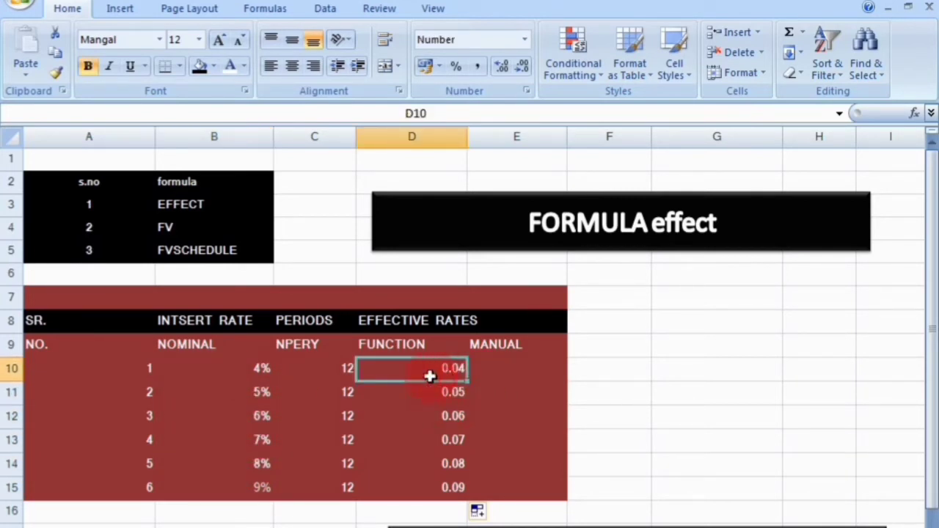
pyautogui.click(216, 375)
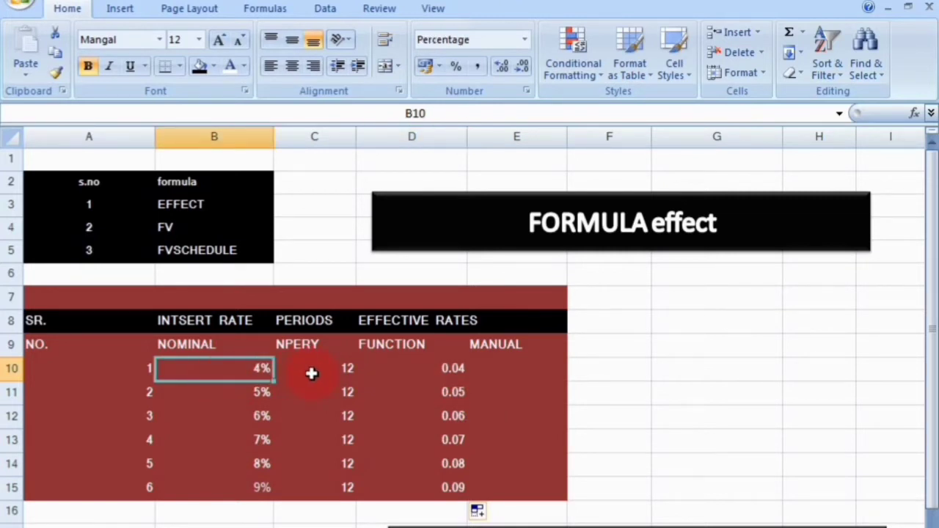
pyautogui.click(312, 373)
pyautogui.click(453, 371)
pyautogui.click(453, 396)
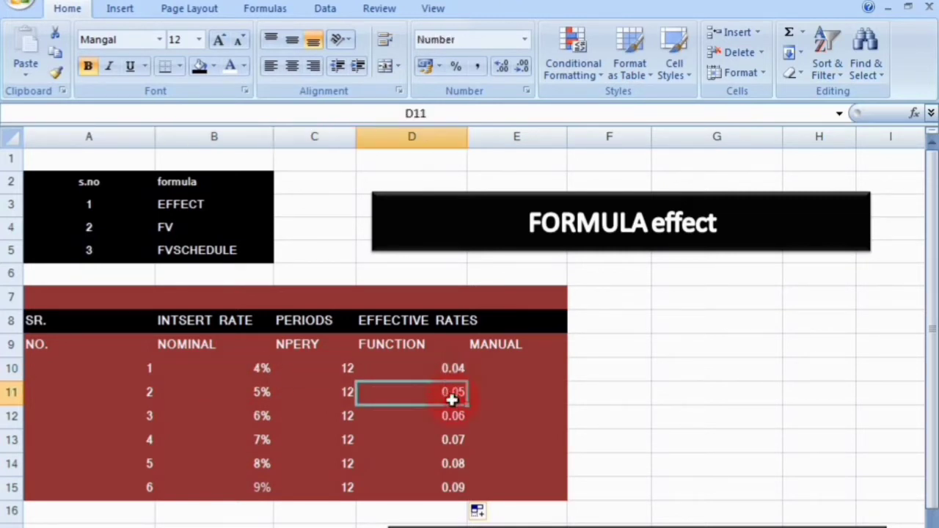
pyautogui.click(453, 415)
pyautogui.click(453, 438)
pyautogui.click(453, 464)
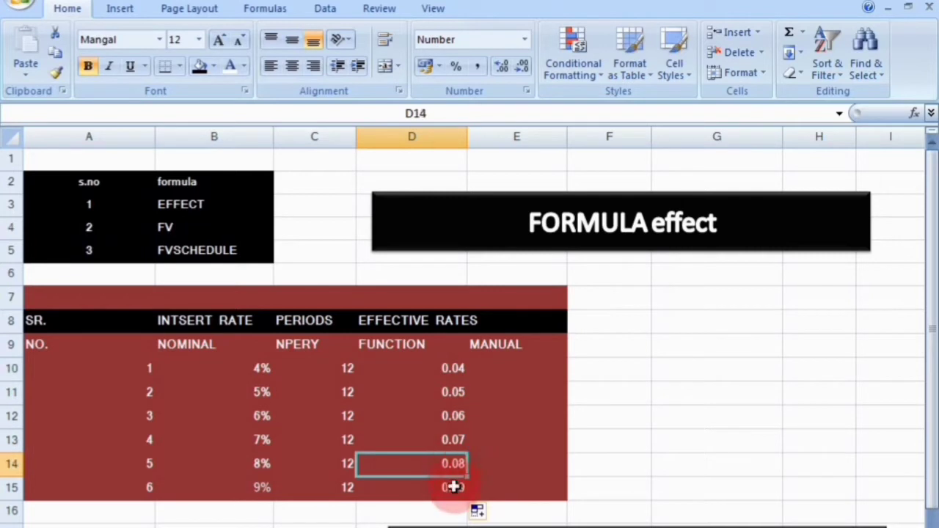
pyautogui.click(453, 486)
pyautogui.click(453, 462)
pyautogui.click(453, 413)
pyautogui.click(458, 374)
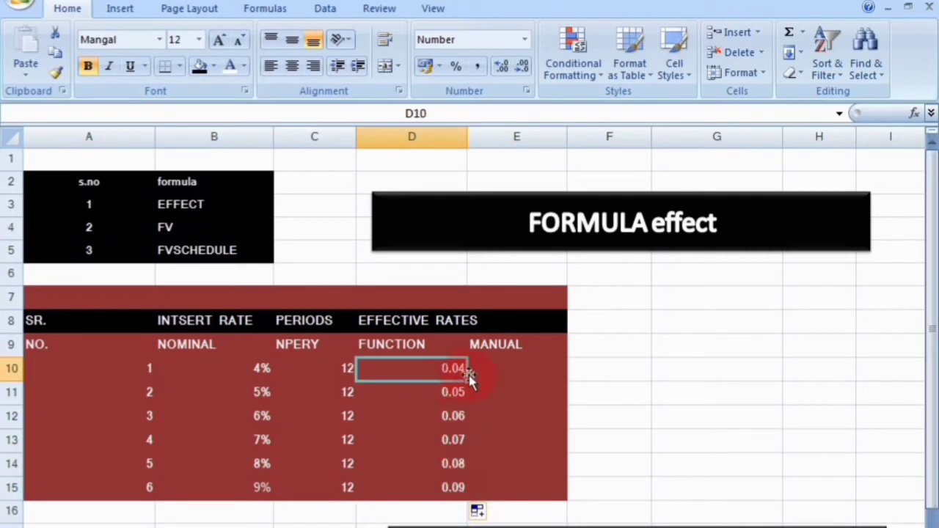
pyautogui.click(528, 375)
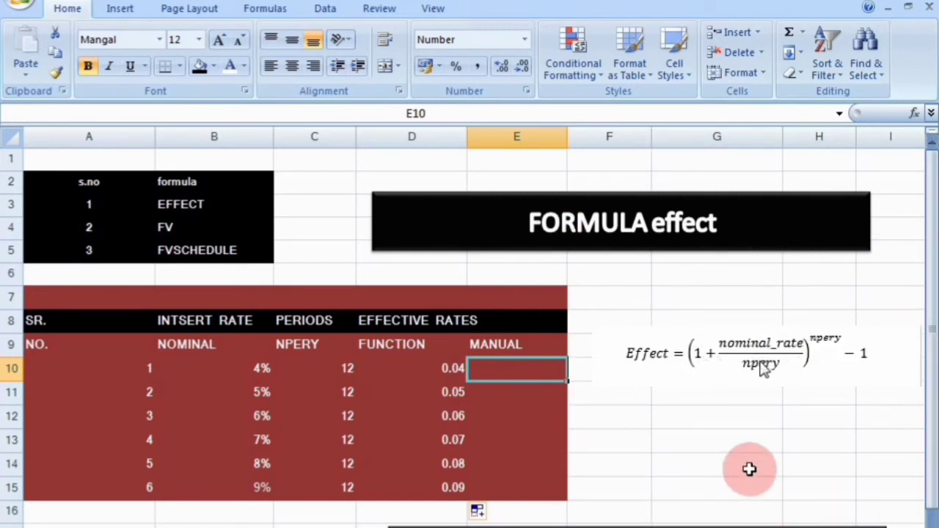
# Step: Start E10's manual formula as =(1+B10/C10)
pyautogui.doubleClick(491, 369)
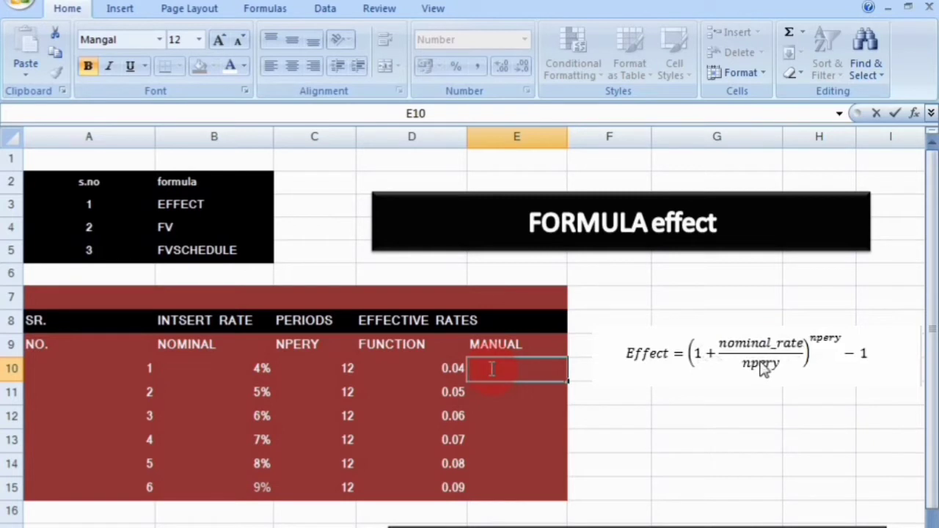
pyautogui.write('=')
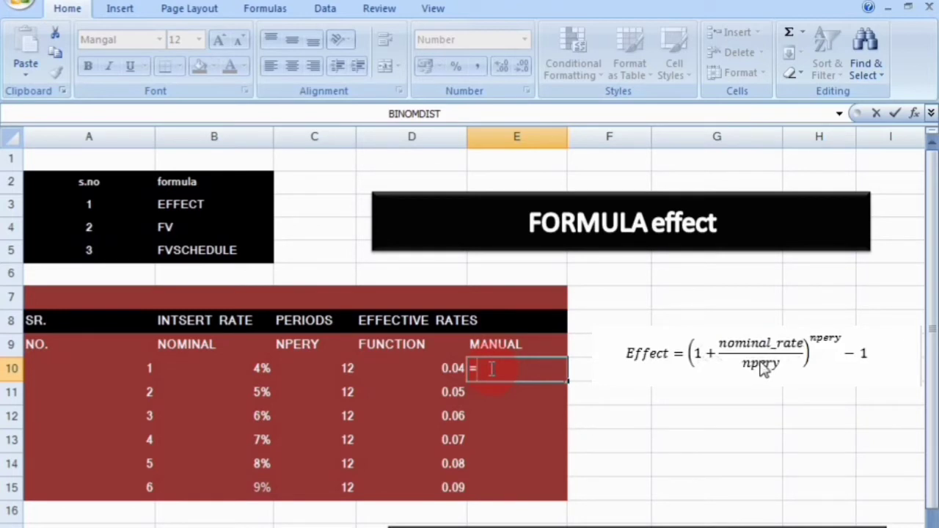
pyautogui.write('(')
pyautogui.write('1')
pyautogui.write('+')
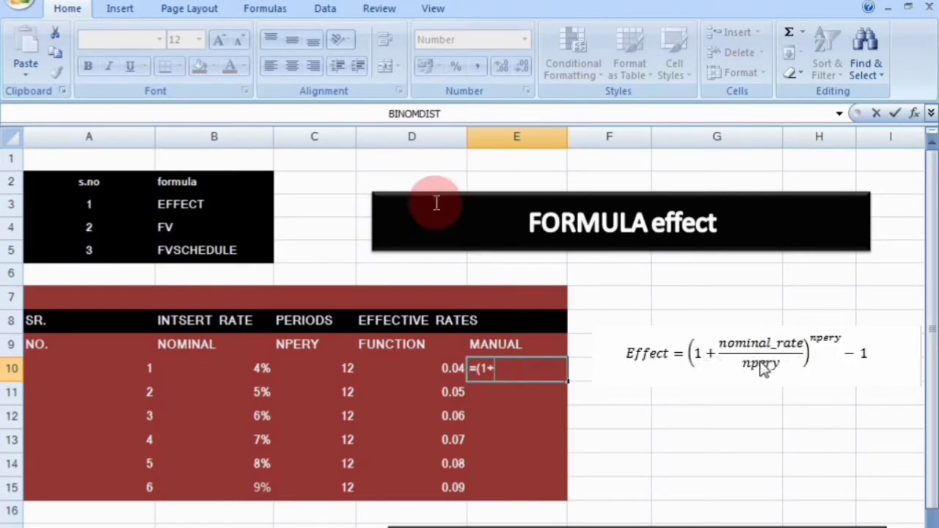
pyautogui.click(250, 370)
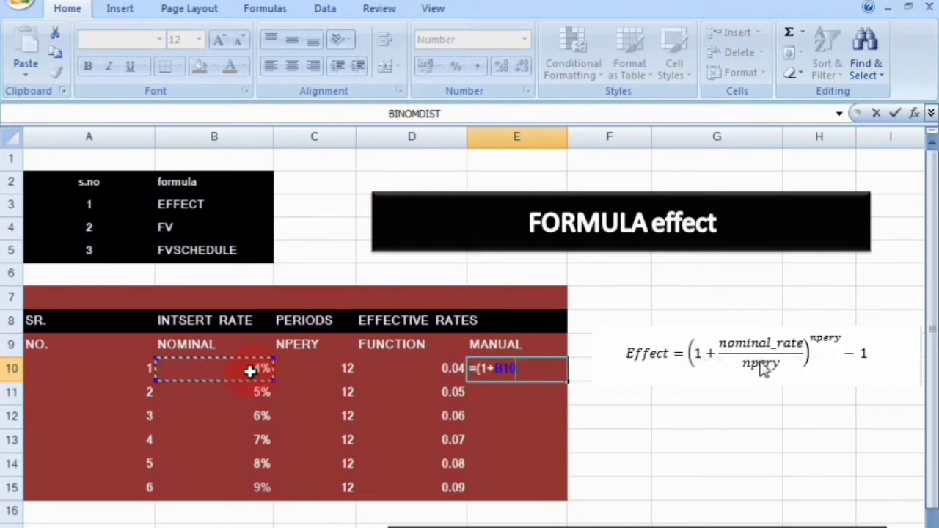
pyautogui.write('/')
pyautogui.click(311, 371)
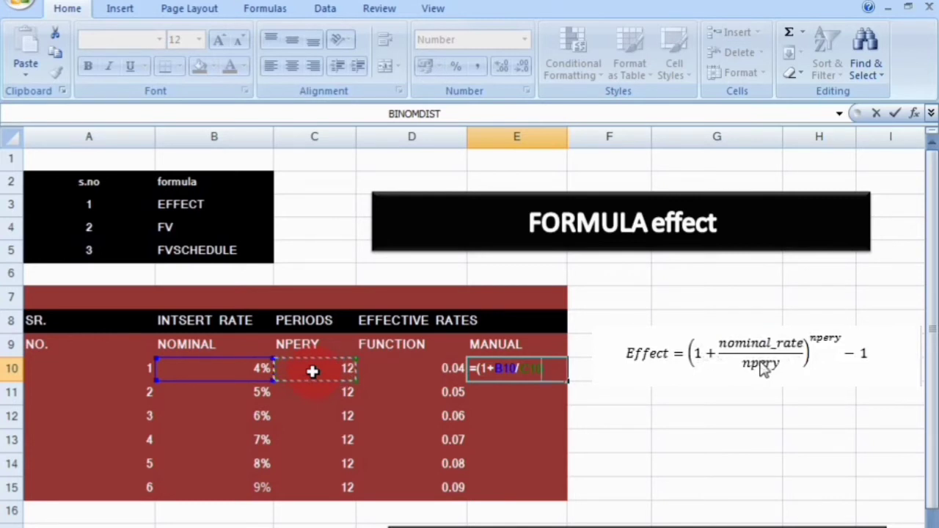
# Step: Wrap it into =POWER(1+B10/C10,C10) and commit it in E10
pyautogui.click(477, 368)
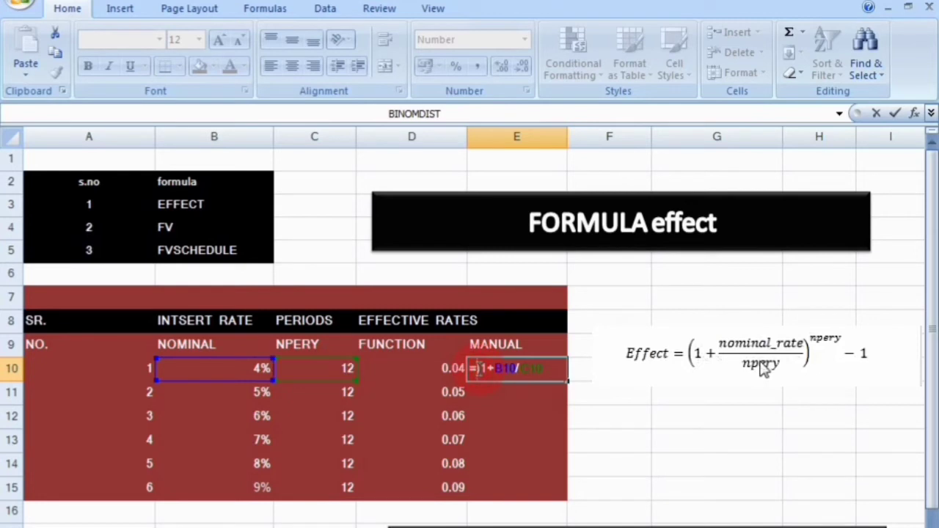
pyautogui.write('pow')
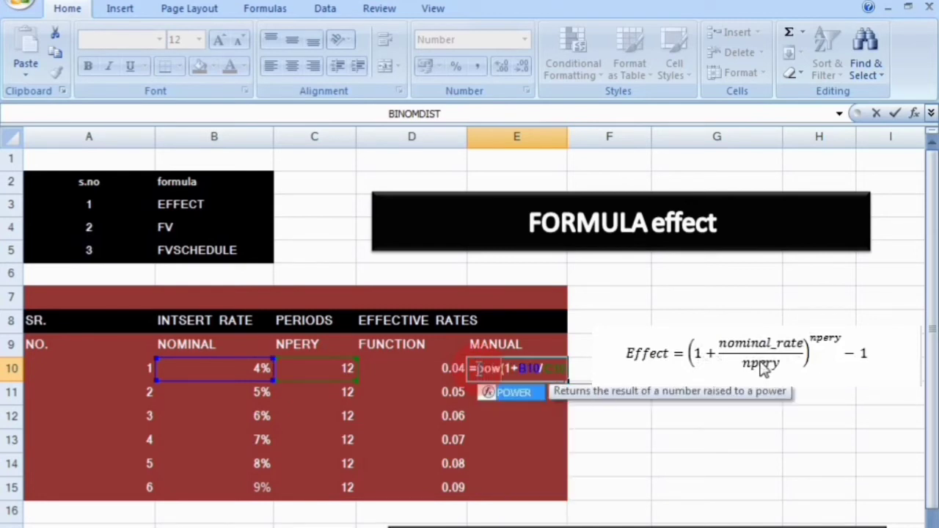
pyautogui.write('er')
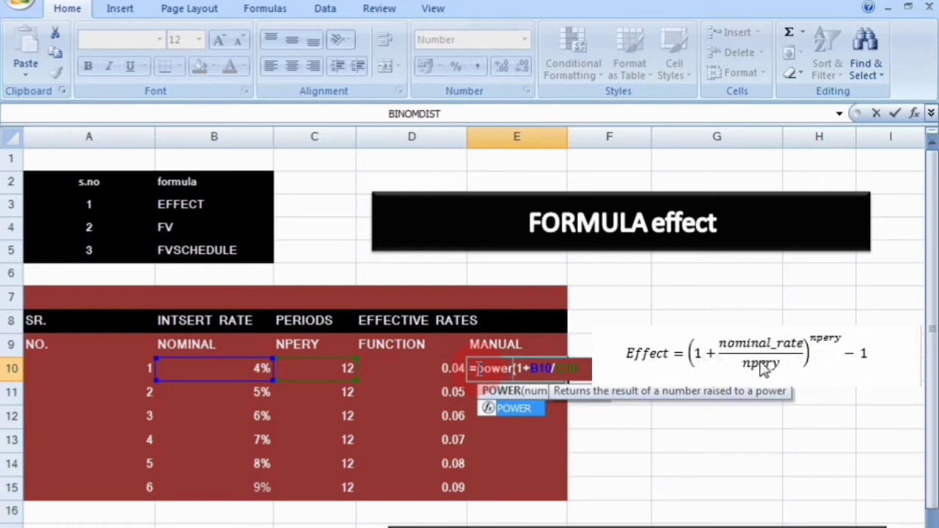
pyautogui.click(579, 369)
pyautogui.write(',')
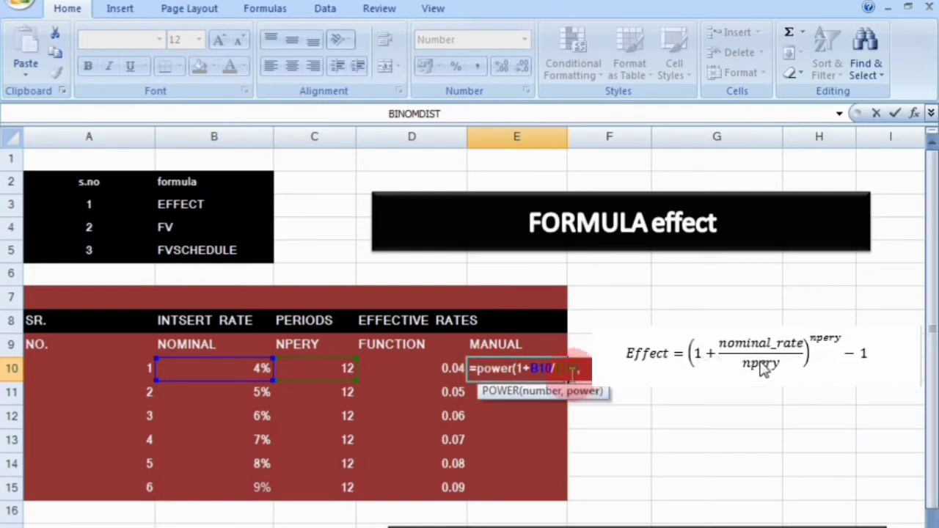
pyautogui.click(333, 363)
pyautogui.write(',')
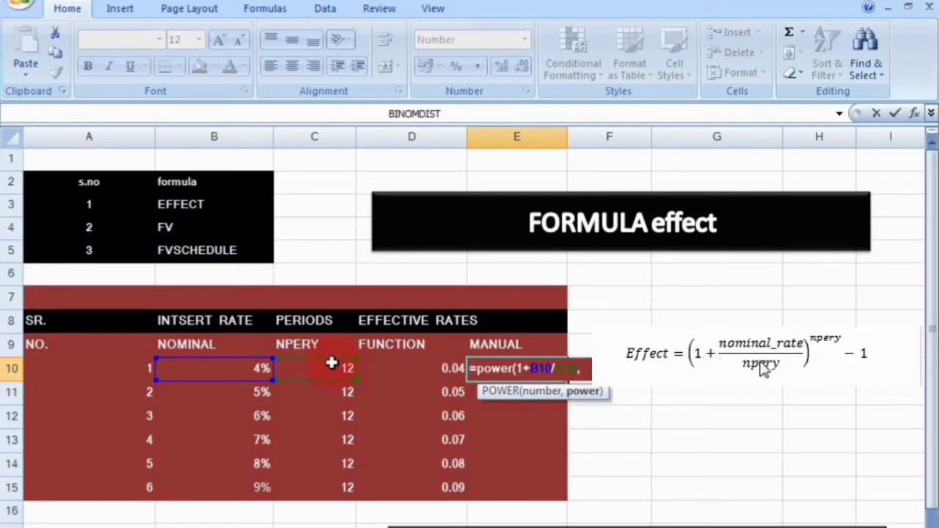
pyautogui.click(331, 363)
pyautogui.click(332, 362)
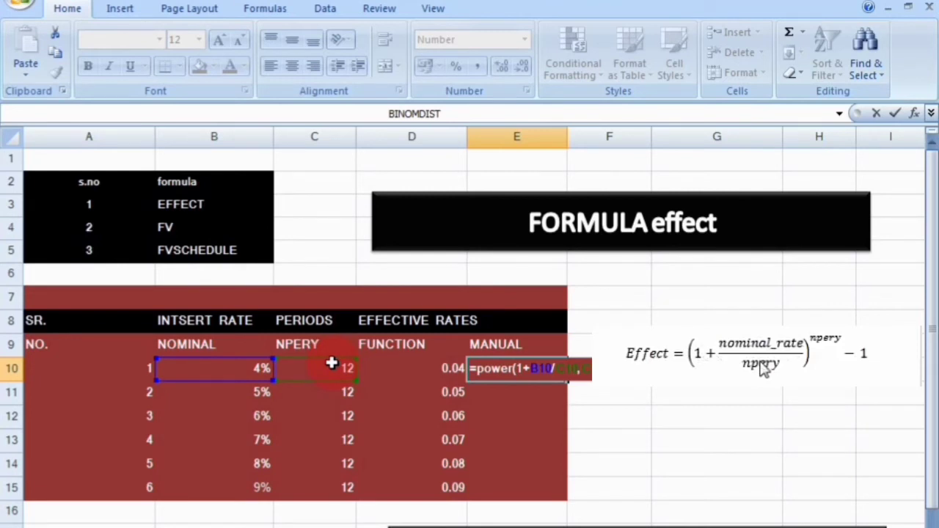
pyautogui.press('Return')
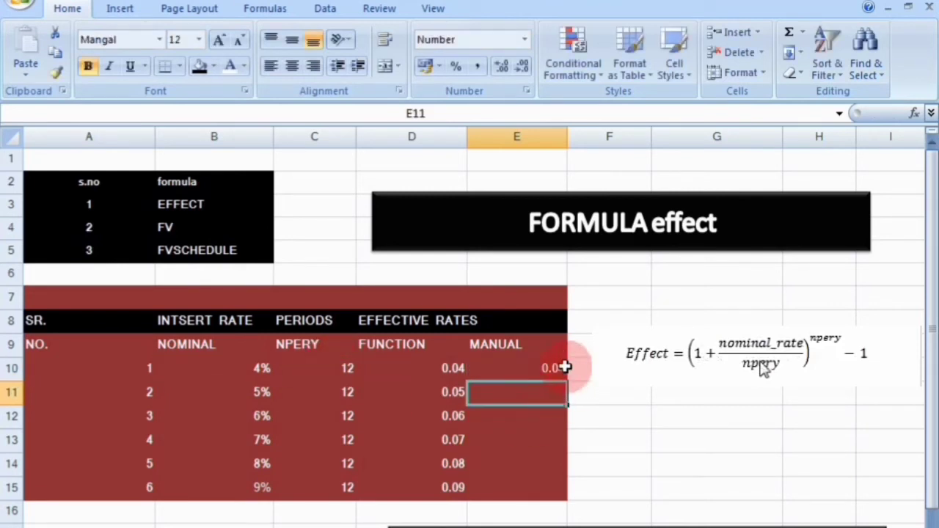
pyautogui.click(559, 368)
# Step: Fill E10's POWER formula down through E15 to show 0.05–0.09
pyautogui.moveTo(561, 381); pyautogui.dragTo(561, 499)
pyautogui.click(622, 412)
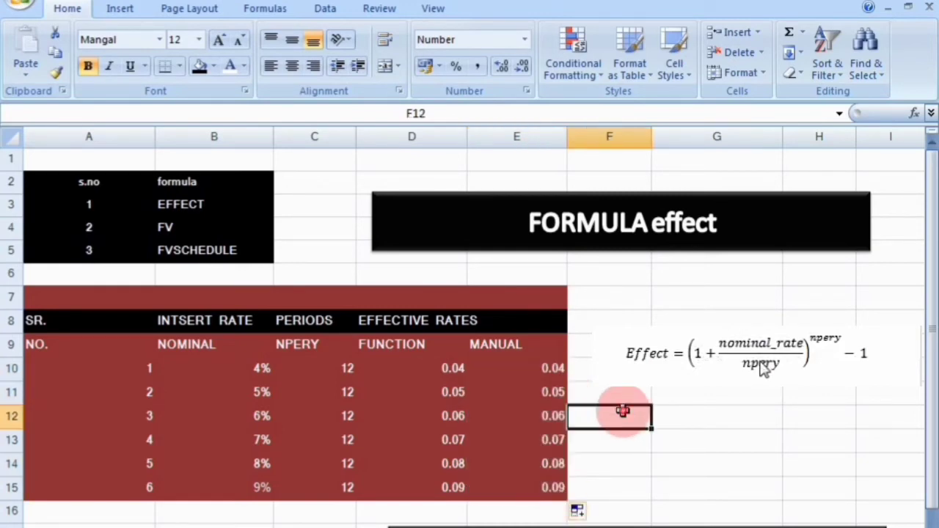
pyautogui.scroll(-3, 540, 415)
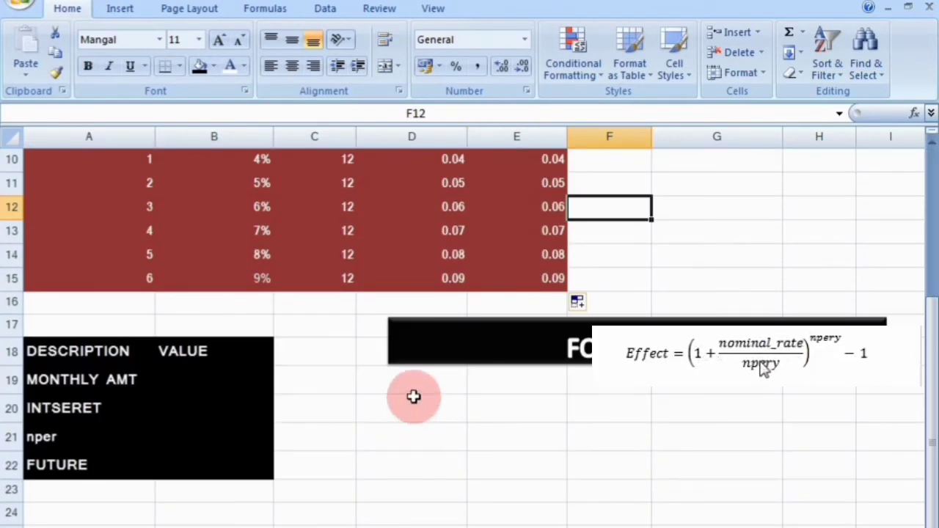
pyautogui.scroll(2, 418, 394)
pyautogui.scroll(-2, 457, 367)
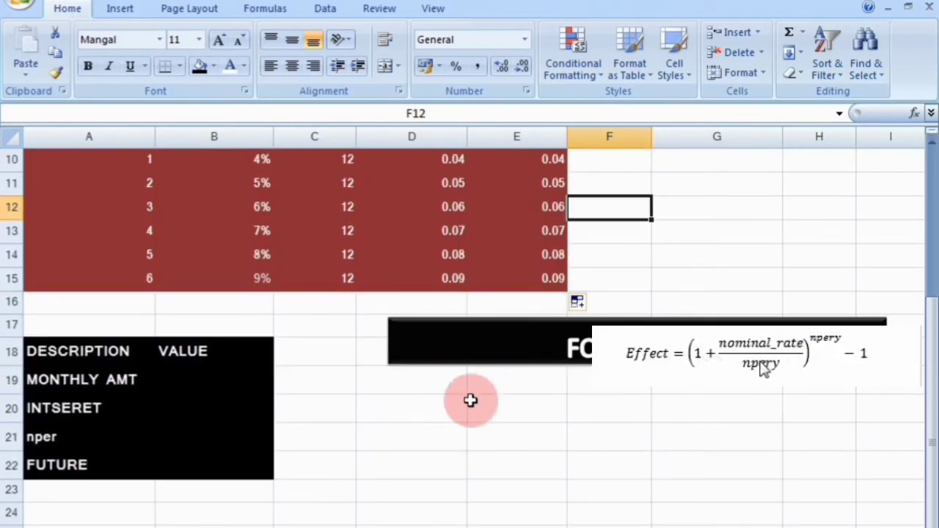
pyautogui.scroll(-1, 472, 400)
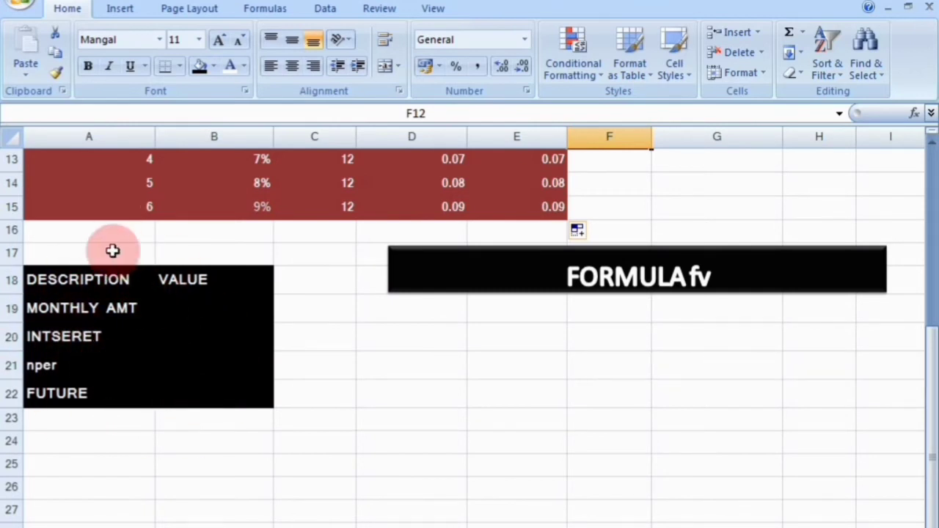
pyautogui.click(177, 308)
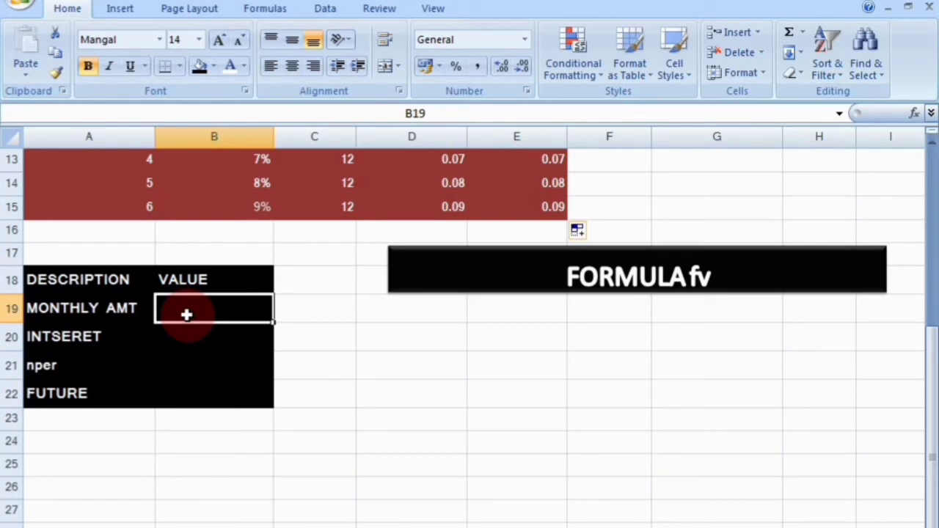
# Step: Enter monthly amount 1000, interest 4% and nper 5 in B19:B21
pyautogui.write('10')
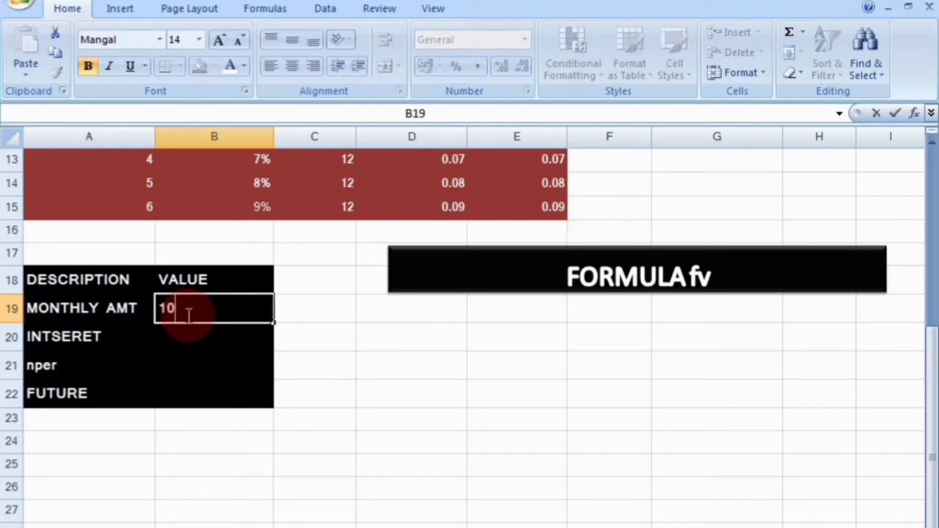
pyautogui.write('00')
pyautogui.press('Return')
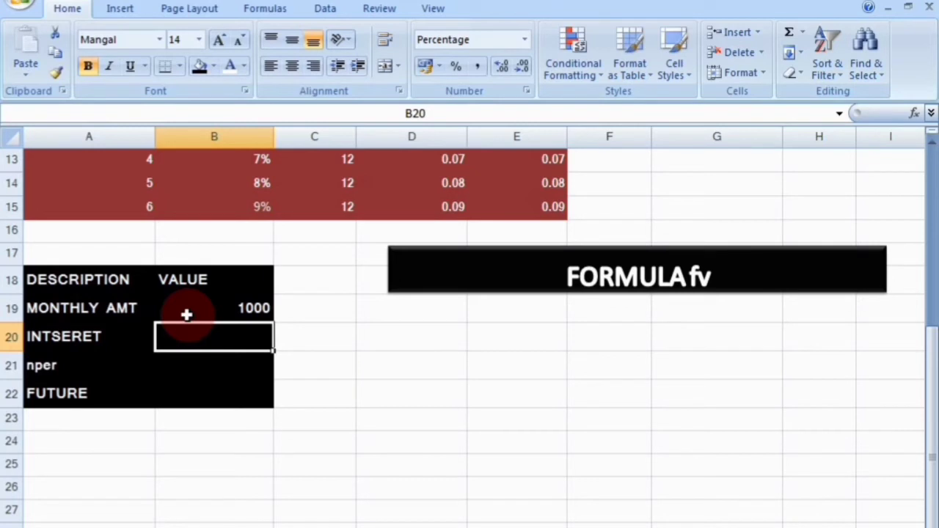
pyautogui.write('4%')
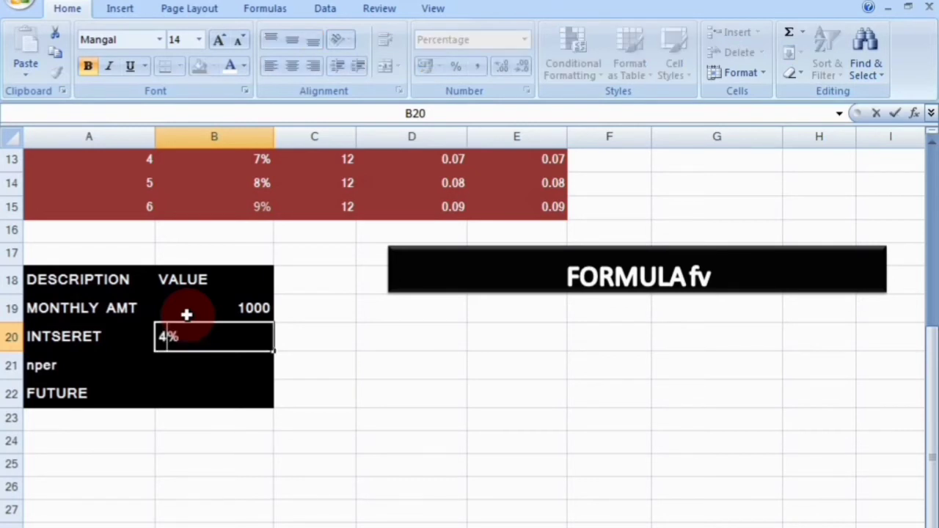
pyautogui.press('Return')
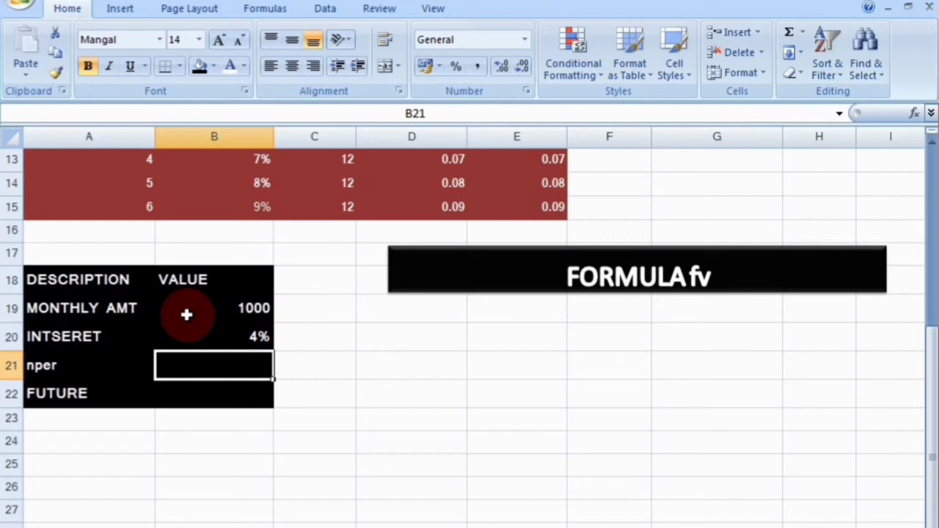
pyautogui.write('5')
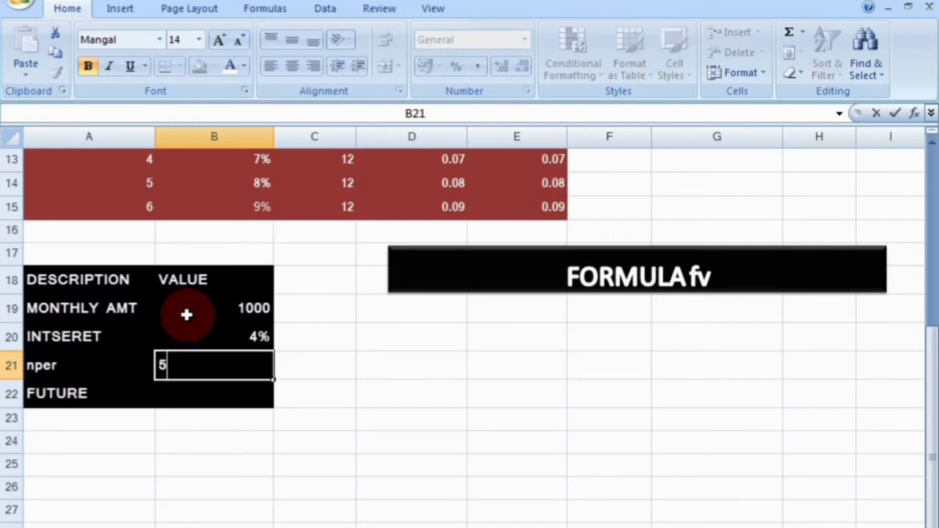
pyautogui.press('Return')
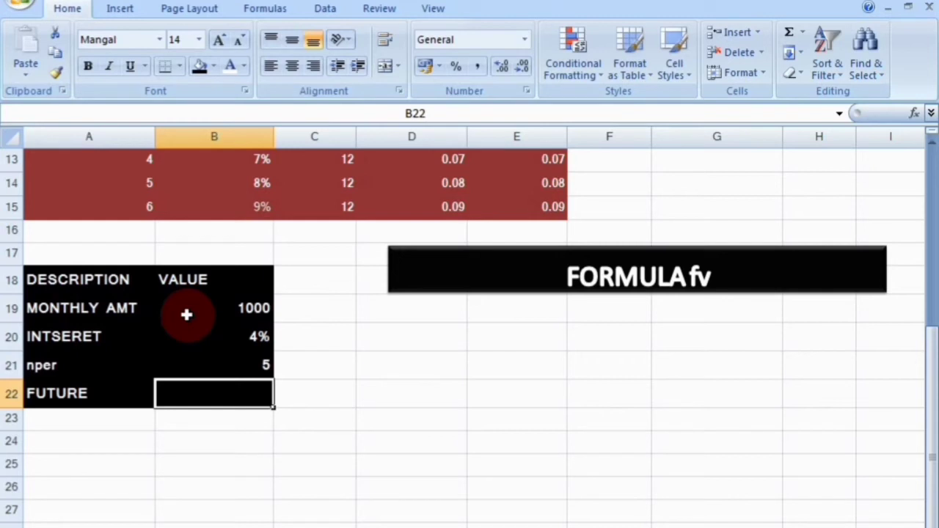
# Step: Enter =FV(B20/12, B21, B19) in B22, returning a future value of -5,050.22
pyautogui.write('=')
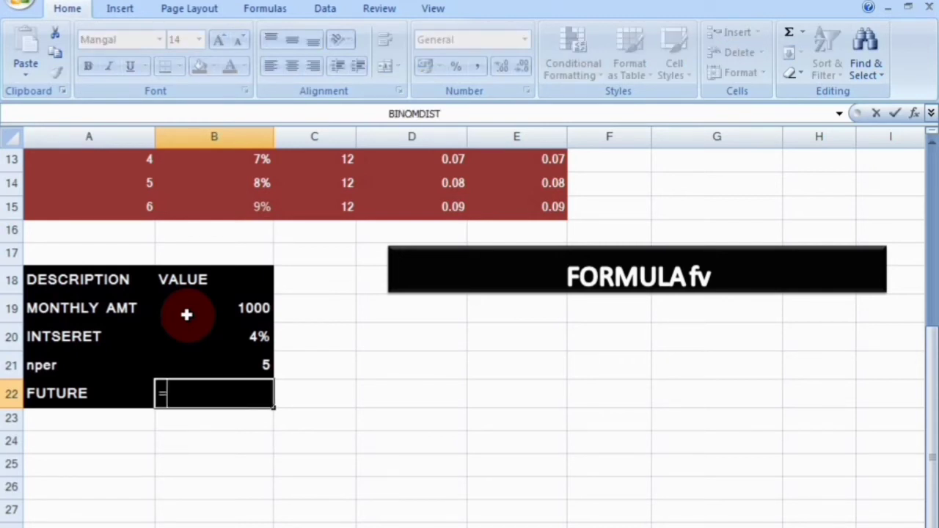
pyautogui.write('fv')
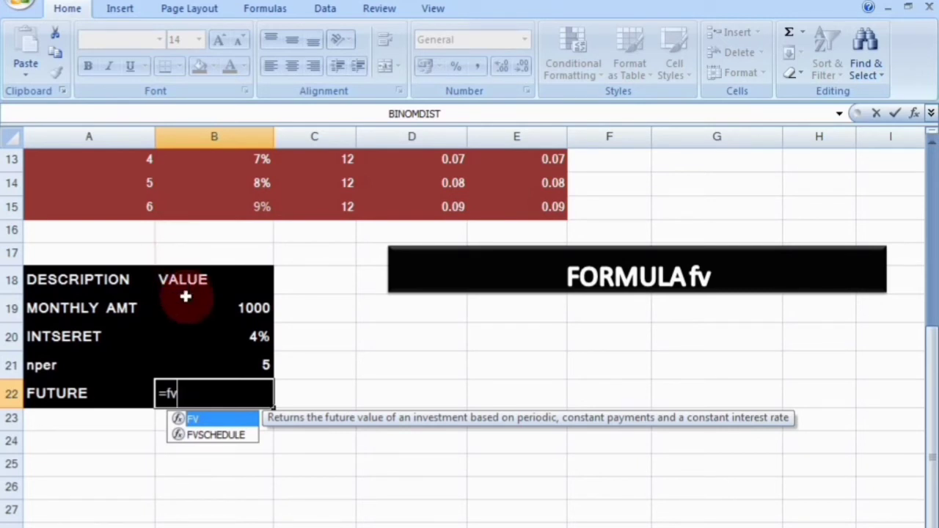
pyautogui.write('(')
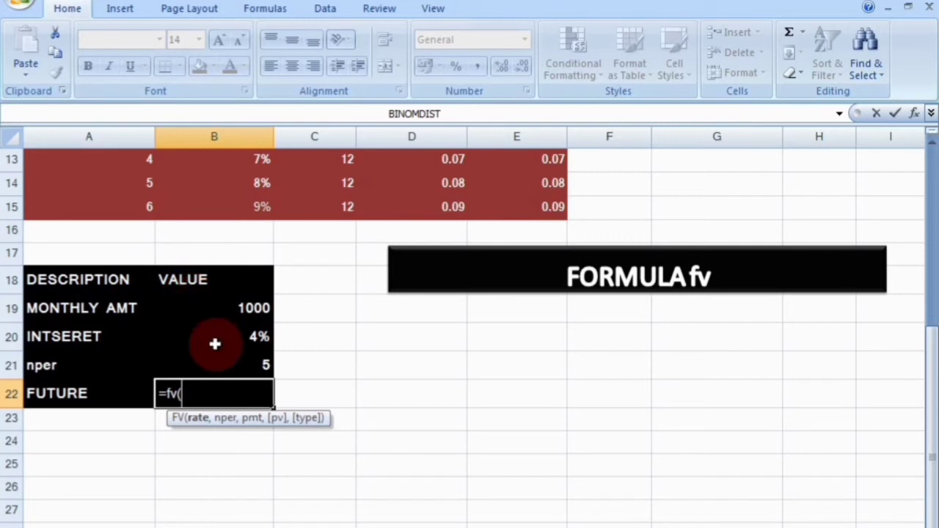
pyautogui.click(214, 344)
pyautogui.write('/')
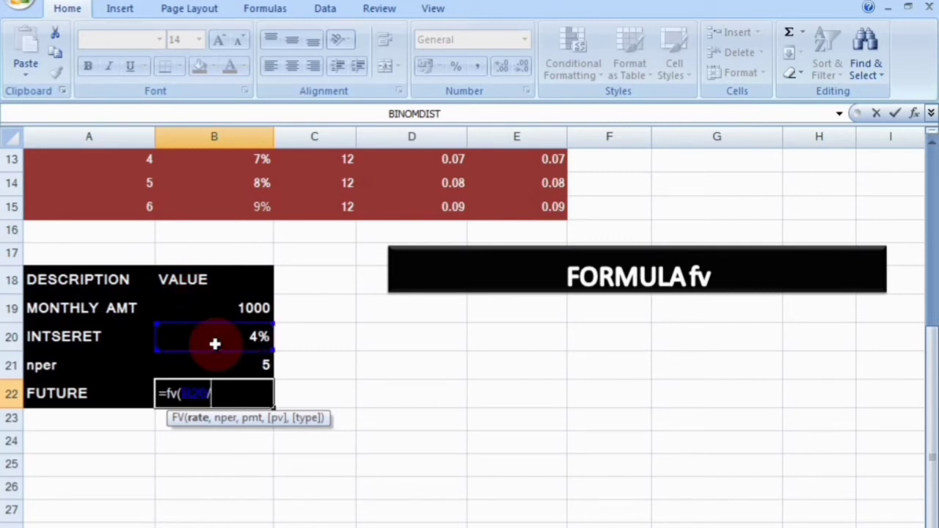
pyautogui.write('12')
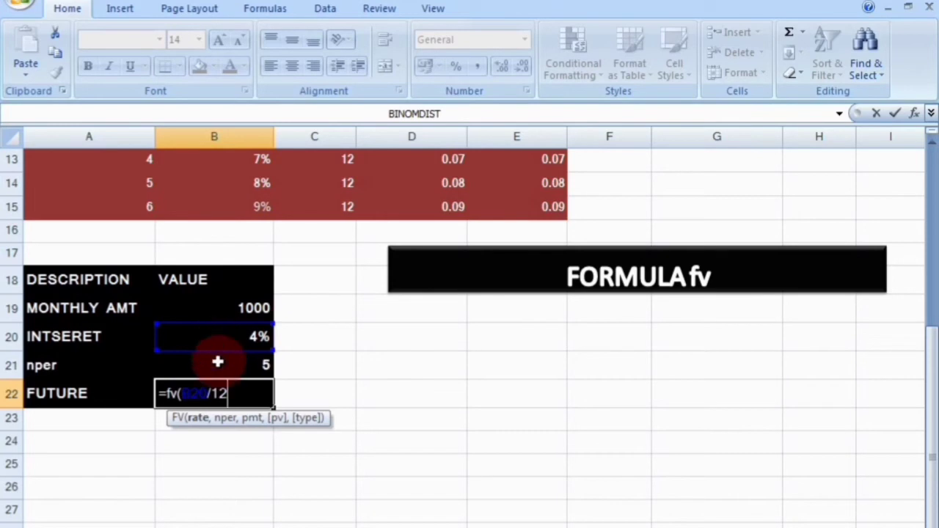
pyautogui.press('Return')
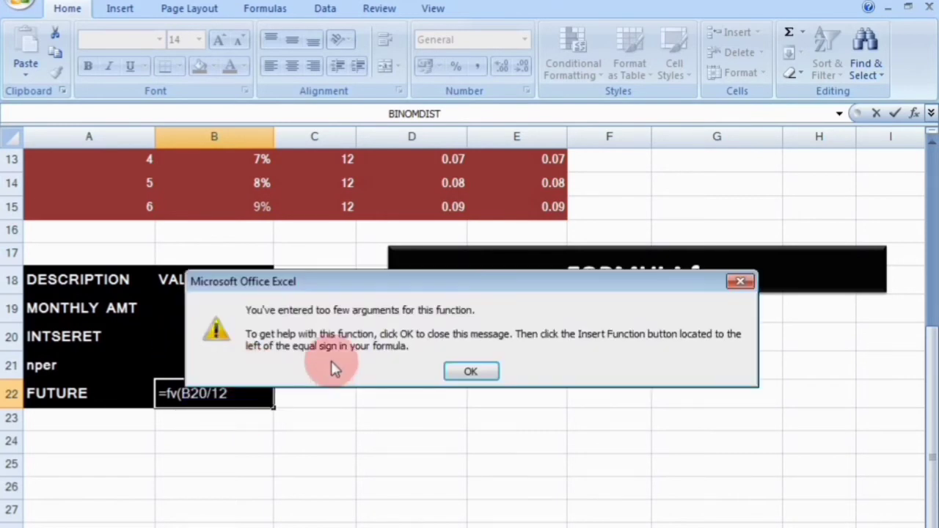
pyautogui.click(739, 280)
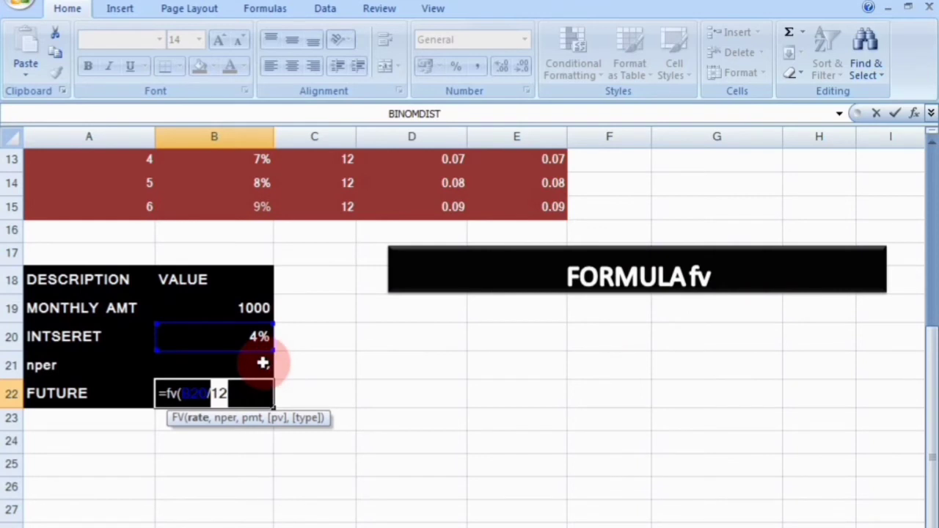
pyautogui.write(',')
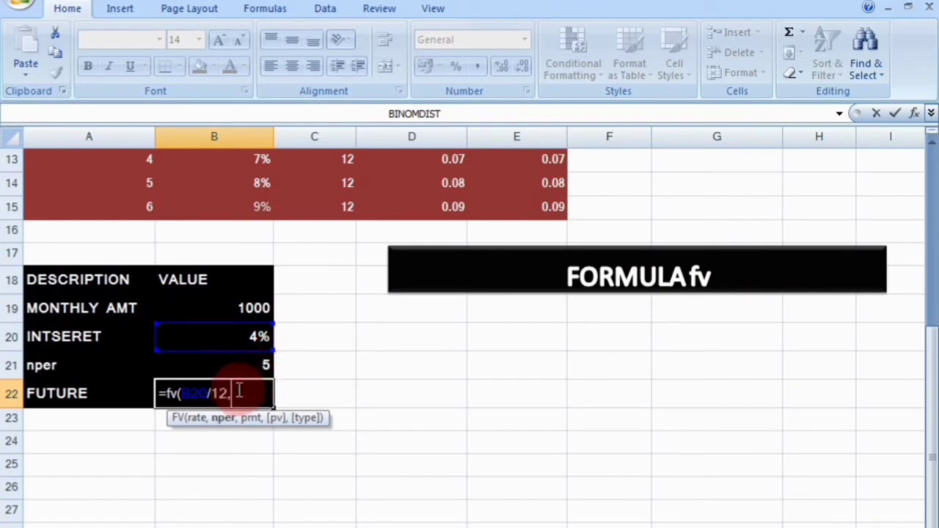
pyautogui.click(219, 371)
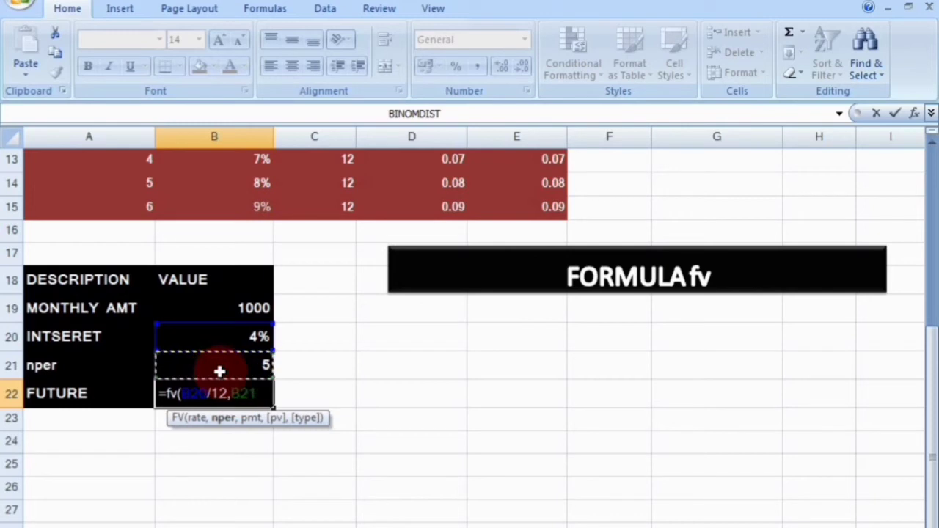
pyautogui.write(',')
pyautogui.click(242, 308)
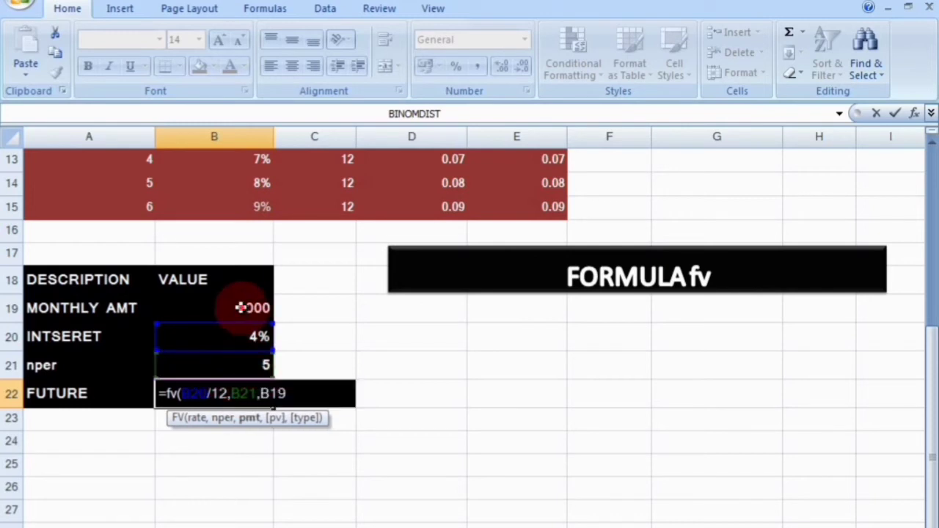
pyautogui.write(',')
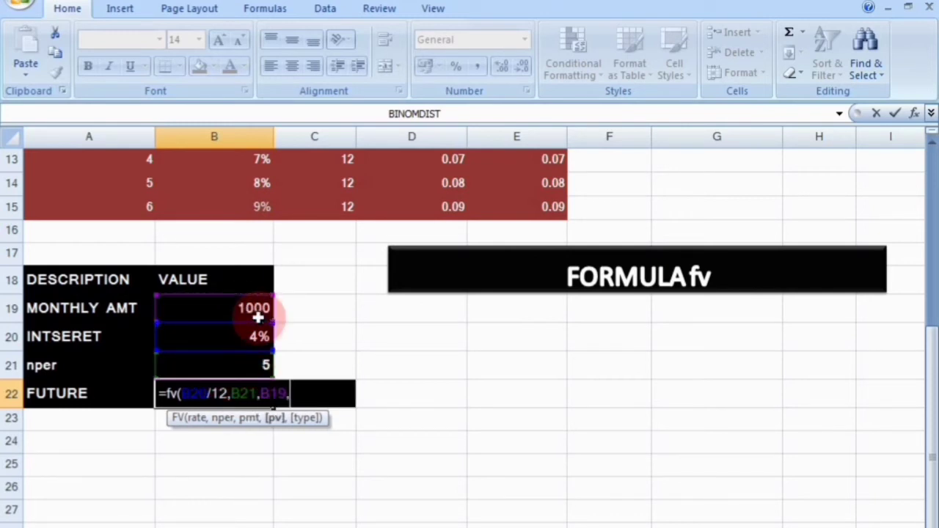
pyautogui.write(',')
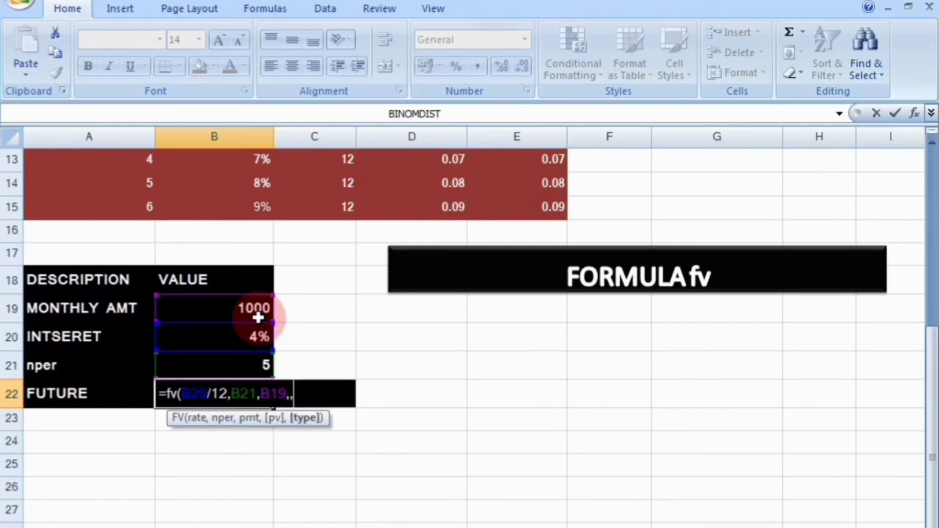
pyautogui.write('3')
pyautogui.press('Return')
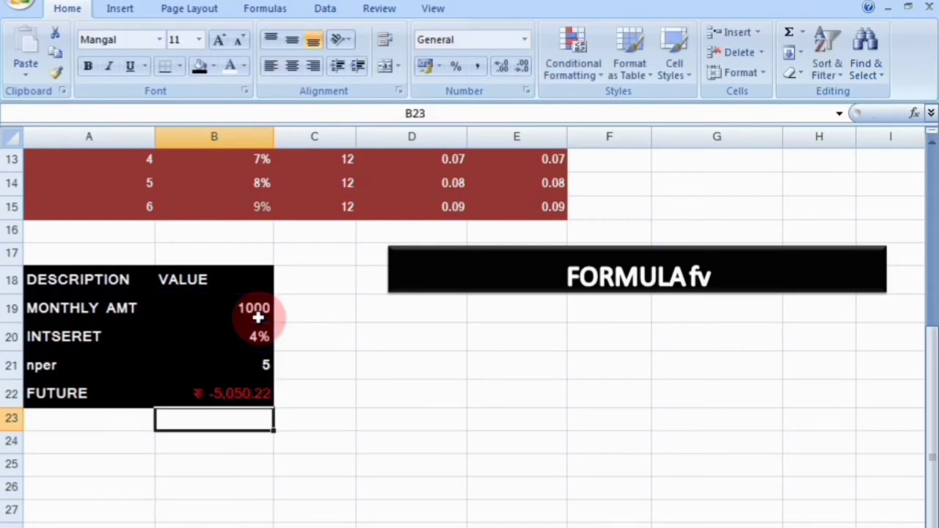
# Step: Review the B22 future value result and its nper, interest and monthly amount inputs
pyautogui.click(241, 394)
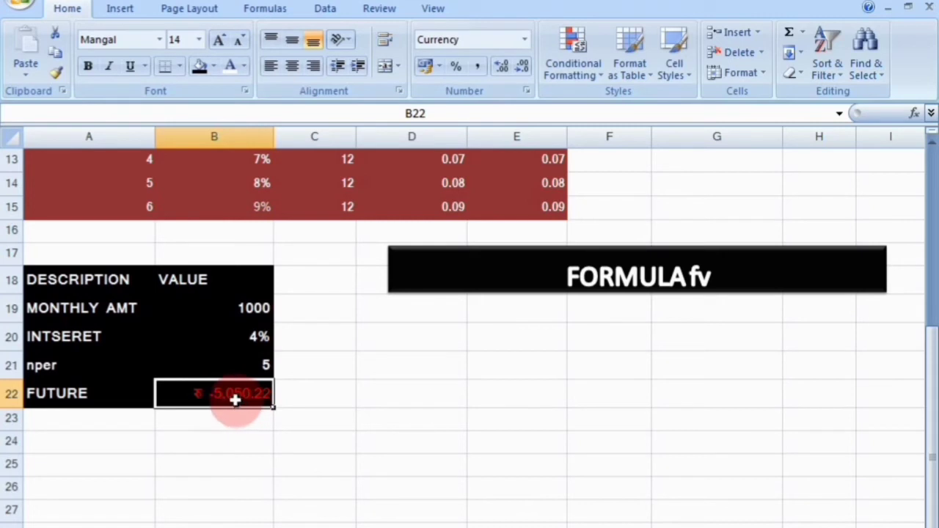
pyautogui.click(253, 359)
pyautogui.click(249, 336)
pyautogui.click(248, 310)
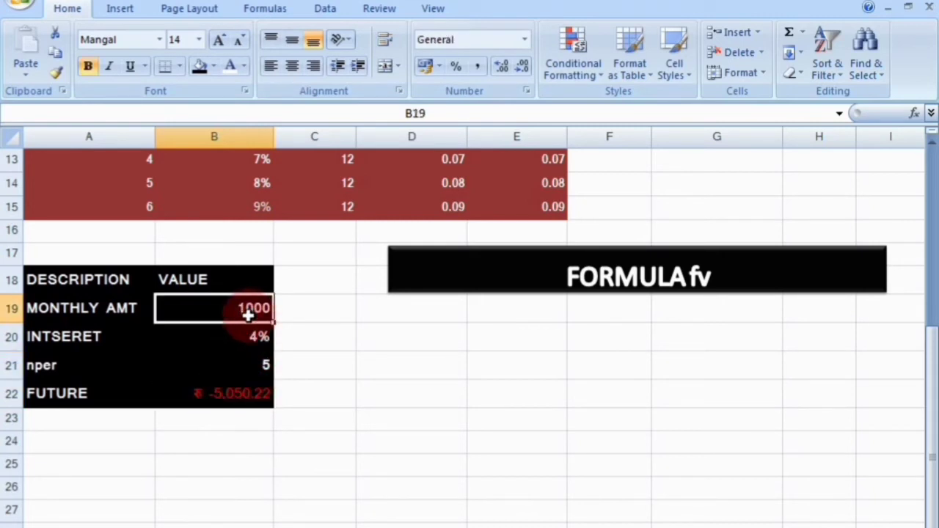
pyautogui.click(244, 394)
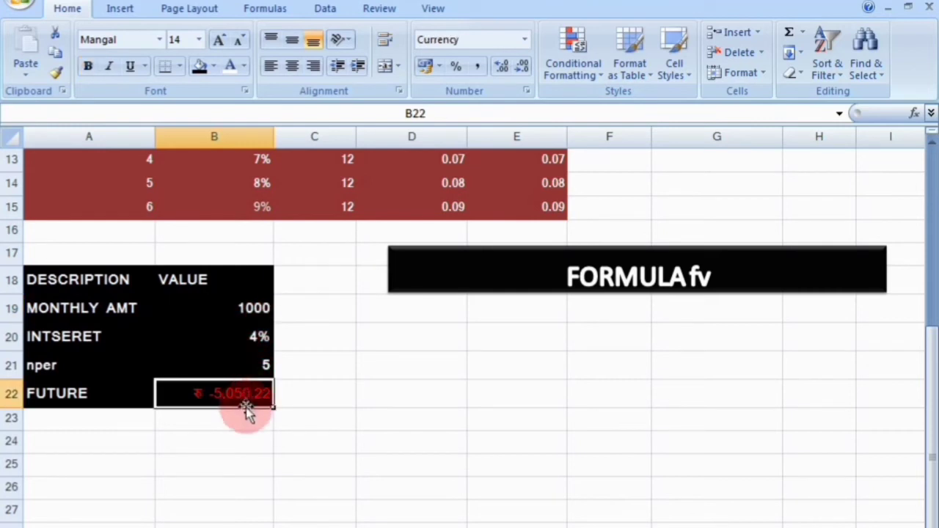
# Step: Scroll below the FV block to the area for the FVSCHEDULE table
pyautogui.scroll(-1, 246, 438)
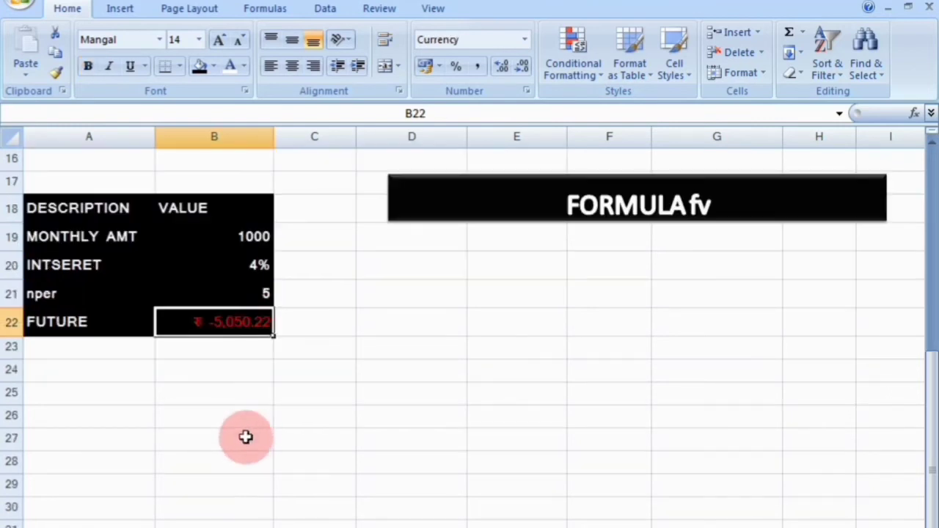
pyautogui.scroll(-1, 245, 438)
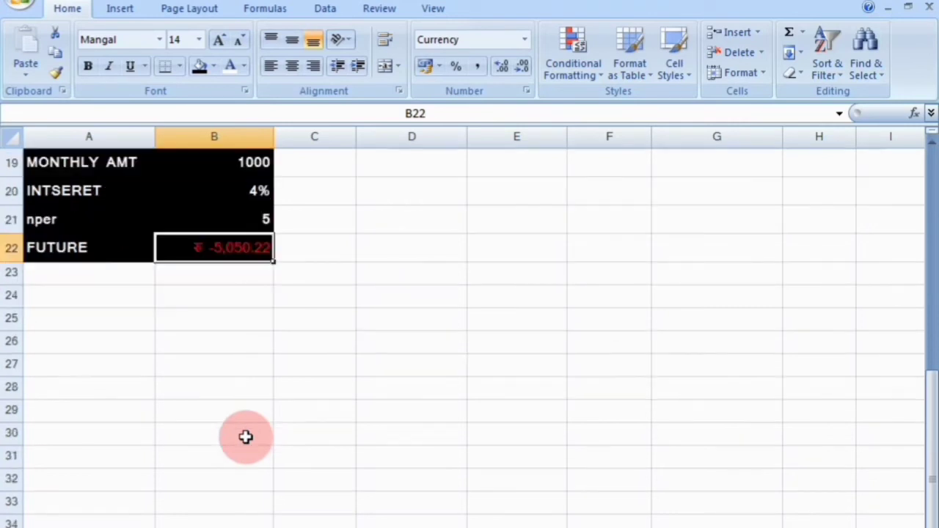
pyautogui.click(242, 271)
pyautogui.click(250, 250)
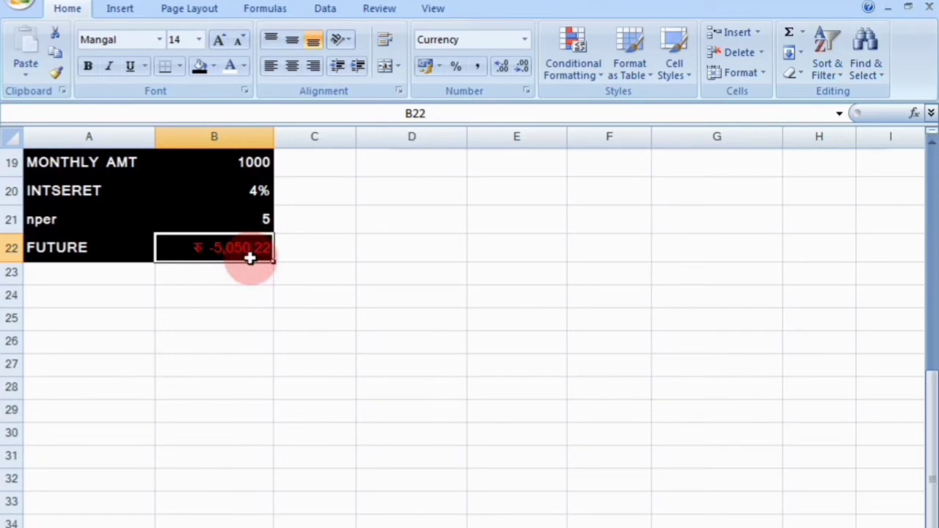
pyautogui.scroll(-2, 250, 257)
pyautogui.scroll(2, 250, 256)
pyautogui.scroll(2, 249, 257)
pyautogui.scroll(3, 249, 257)
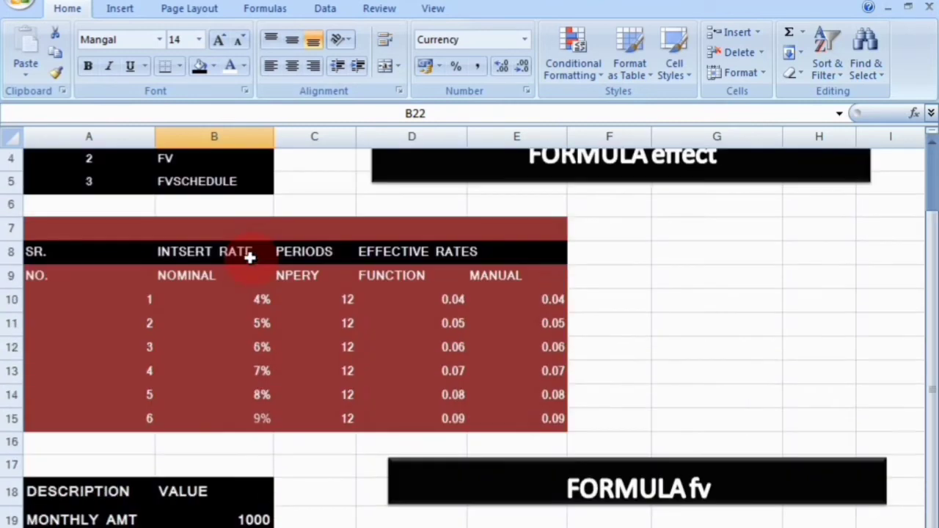
pyautogui.scroll(-2, 250, 257)
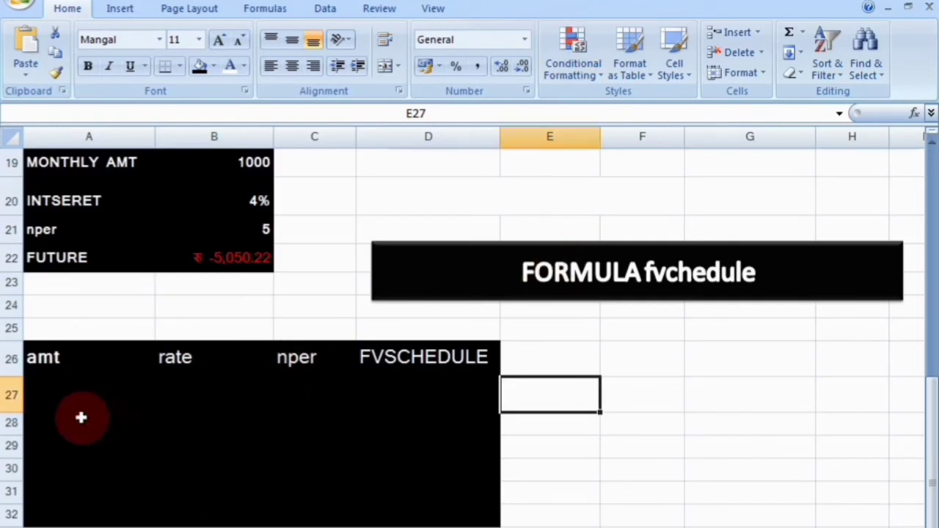
# Step: Fill A27:A30 with amount 1000 and B27:B30 with rate 9%
pyautogui.click(76, 388)
pyautogui.click(88, 443)
pyautogui.click(98, 386)
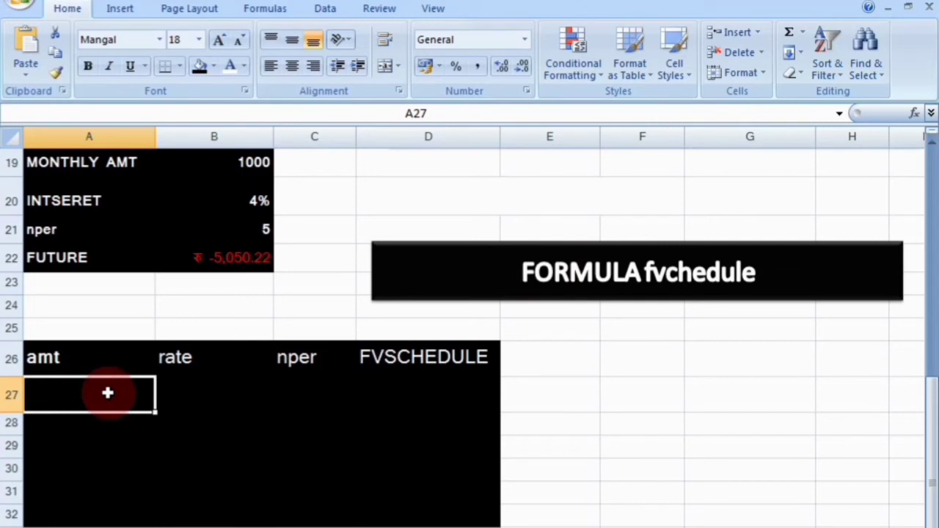
pyautogui.write('1000')
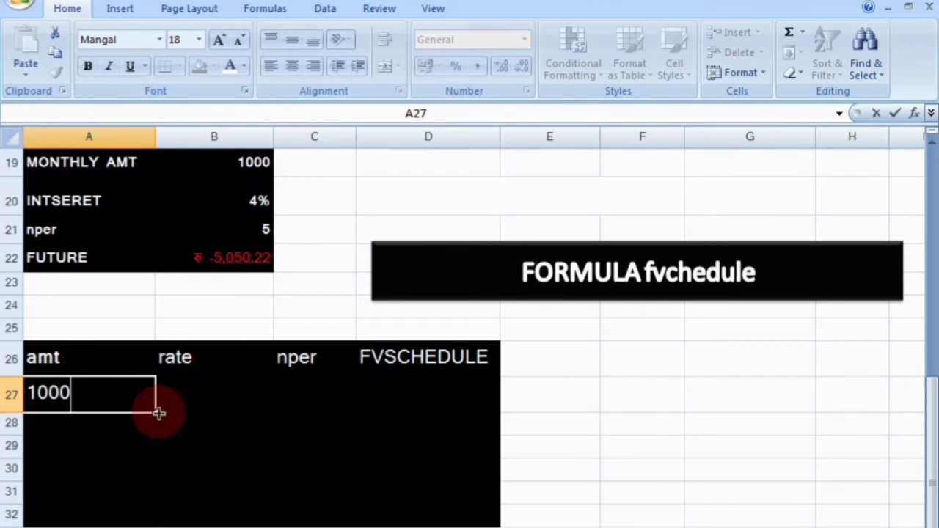
pyautogui.moveTo(158, 413); pyautogui.dragTo(154, 512)
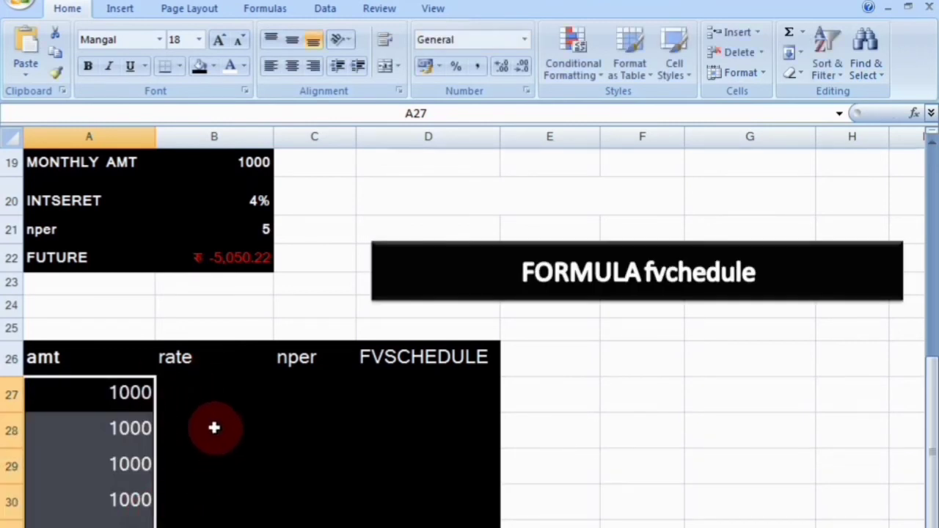
pyautogui.click(202, 394)
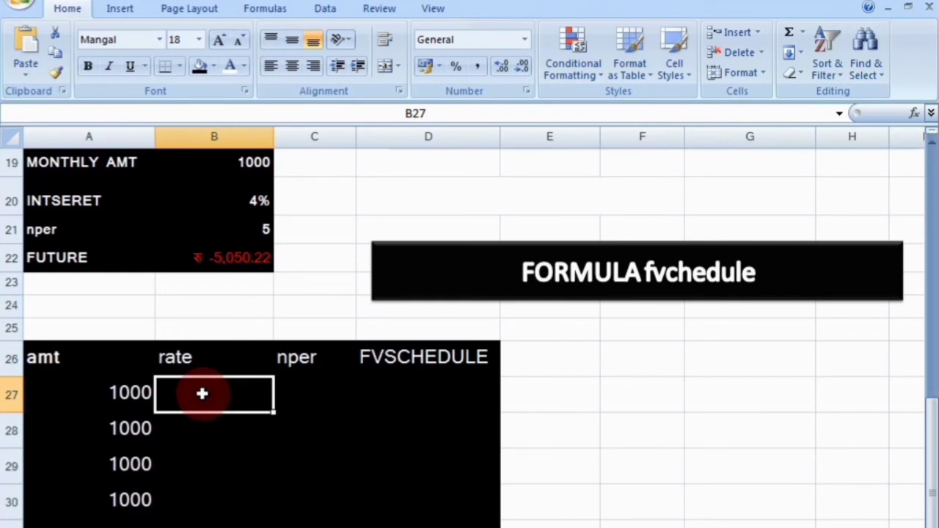
pyautogui.write('9')
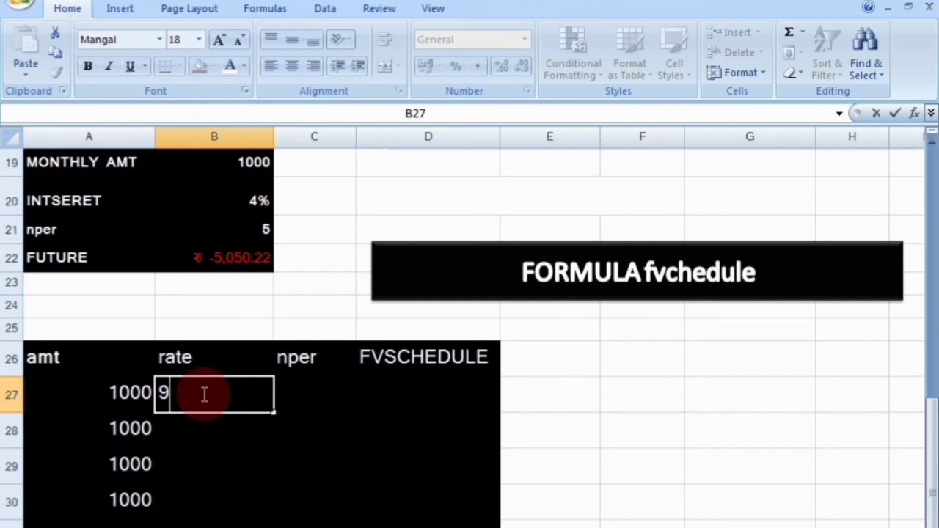
pyautogui.write('%')
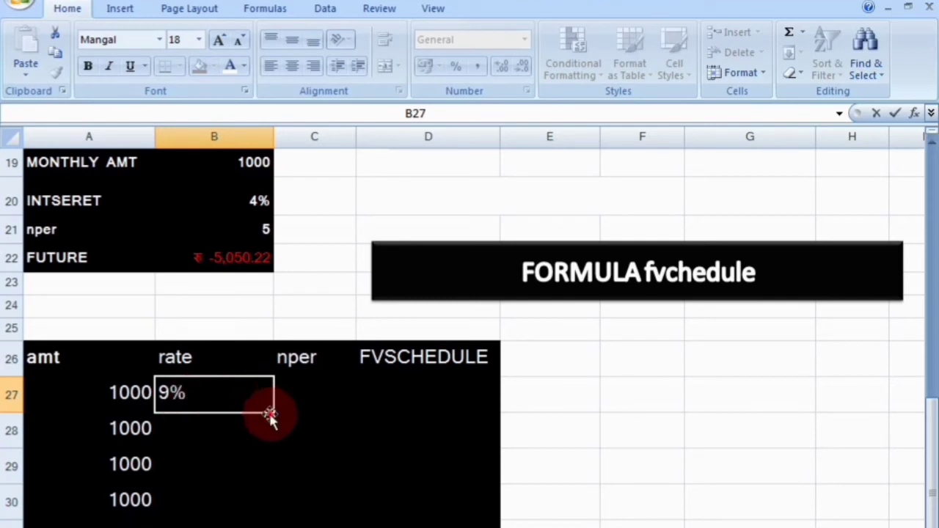
pyautogui.moveTo(270, 415); pyautogui.dragTo(273, 525)
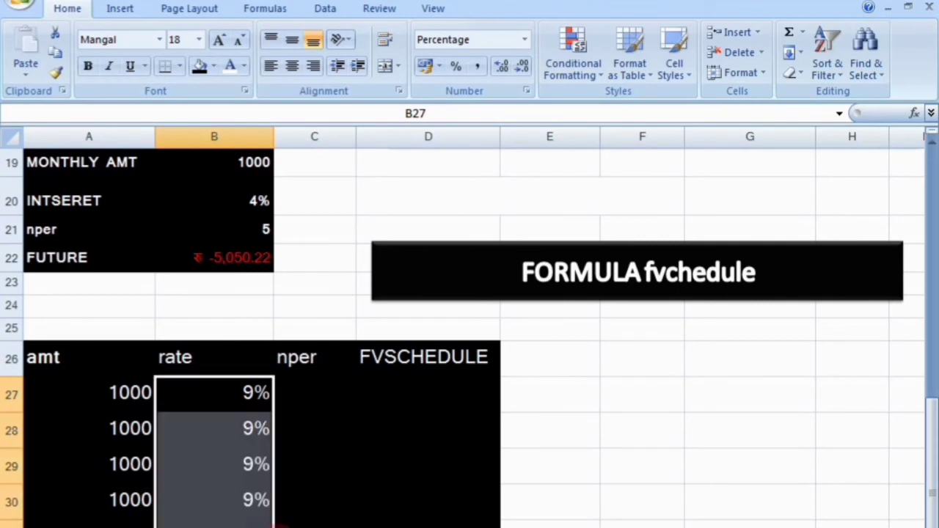
pyautogui.click(314, 457)
# Step: Enter periods 1, 2, 3 and 4 in C27:C30, correcting a stray digit
pyautogui.click(315, 398)
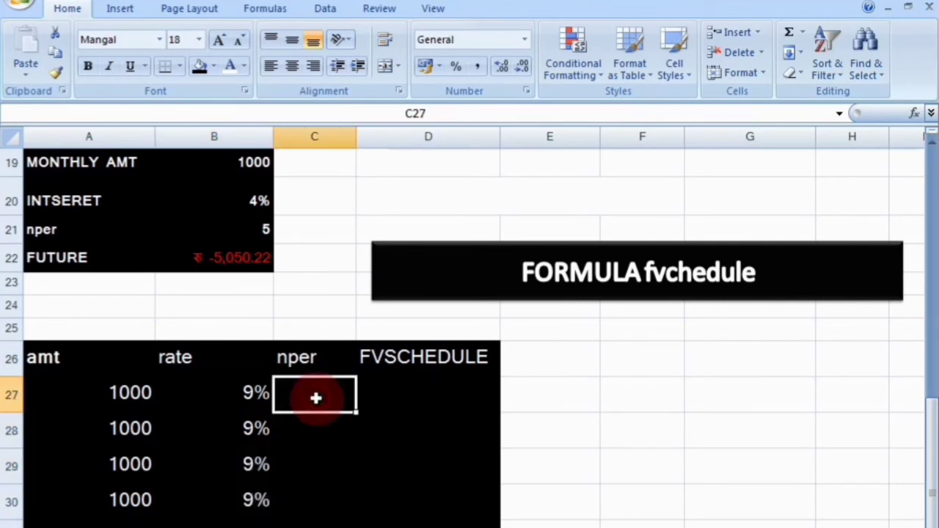
pyautogui.write('1')
pyautogui.press('Return')
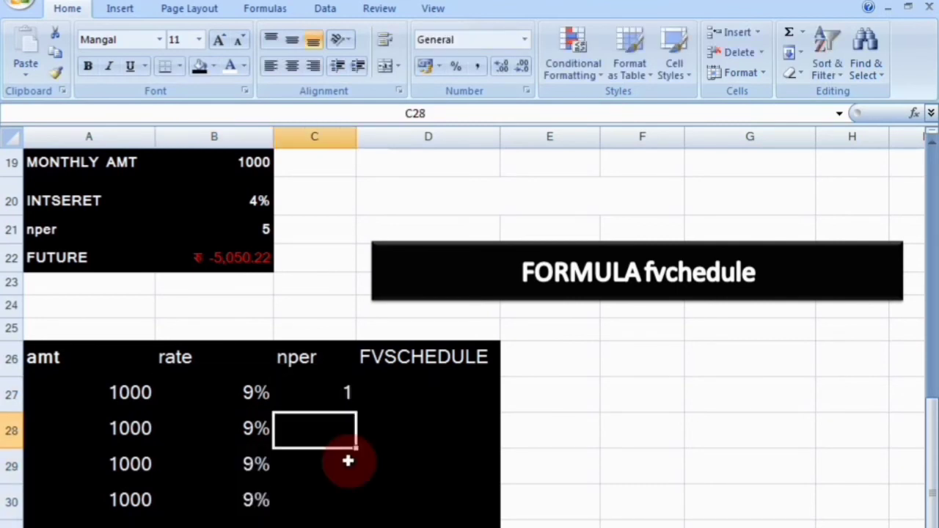
pyautogui.write('2')
pyautogui.press('Return')
pyautogui.write('3')
pyautogui.press('Return')
pyautogui.write('2')
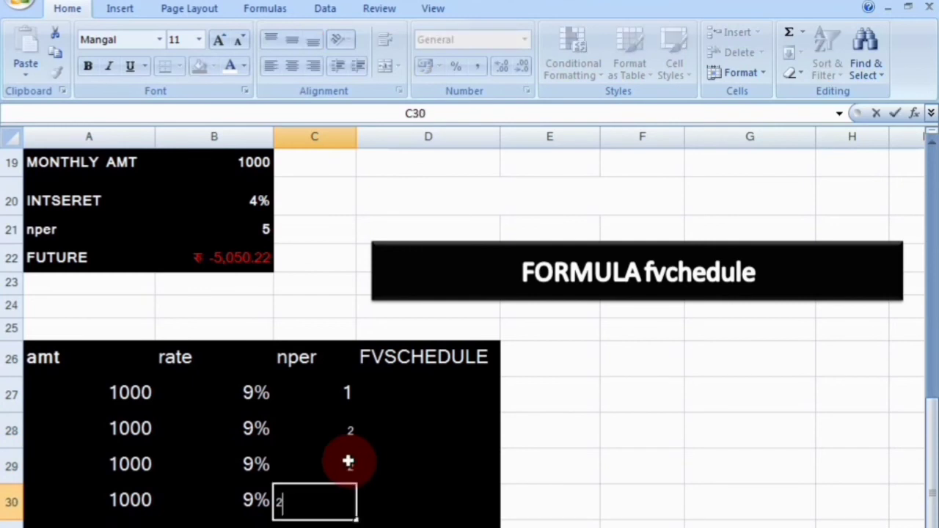
pyautogui.write('3')
pyautogui.press('BackSpace')
pyautogui.click(347, 461)
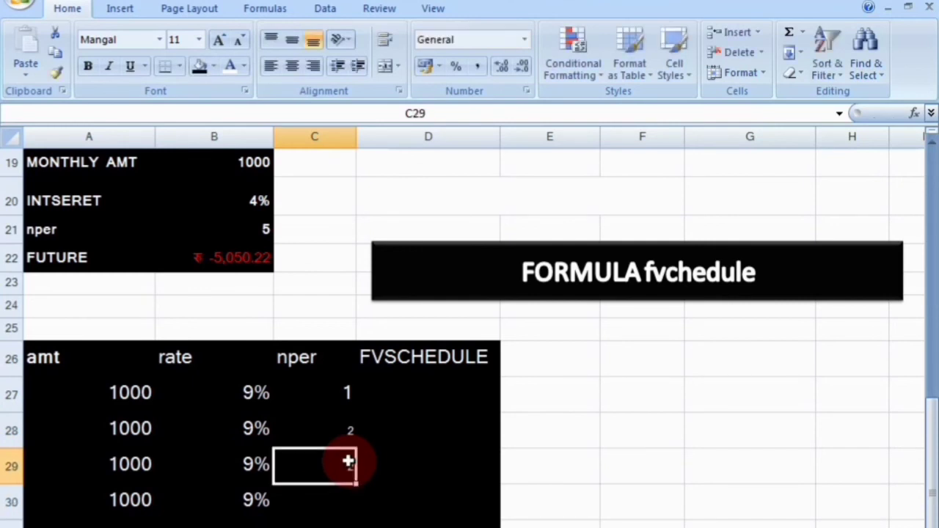
pyautogui.doubleClick(348, 461)
pyautogui.write('3')
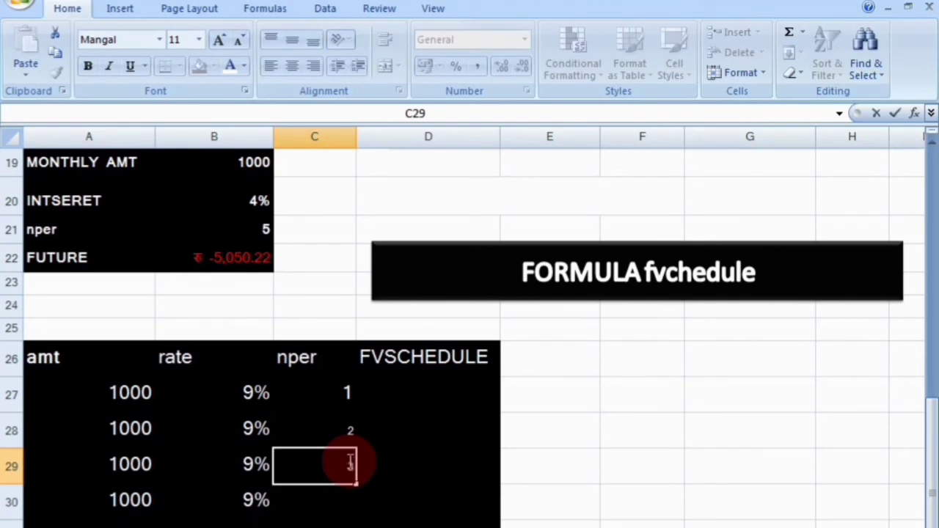
pyautogui.press('Return')
pyautogui.write('4')
pyautogui.press('Return')
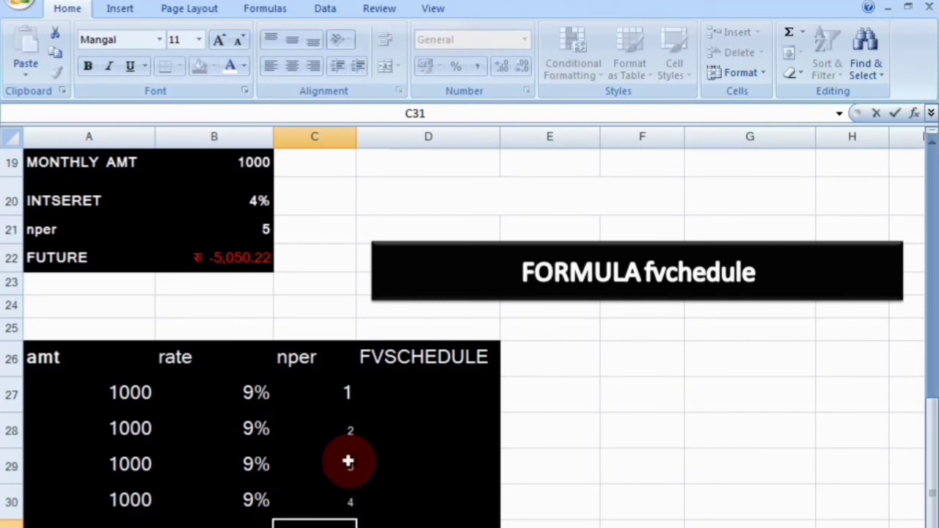
pyautogui.click(450, 520)
pyautogui.click(417, 380)
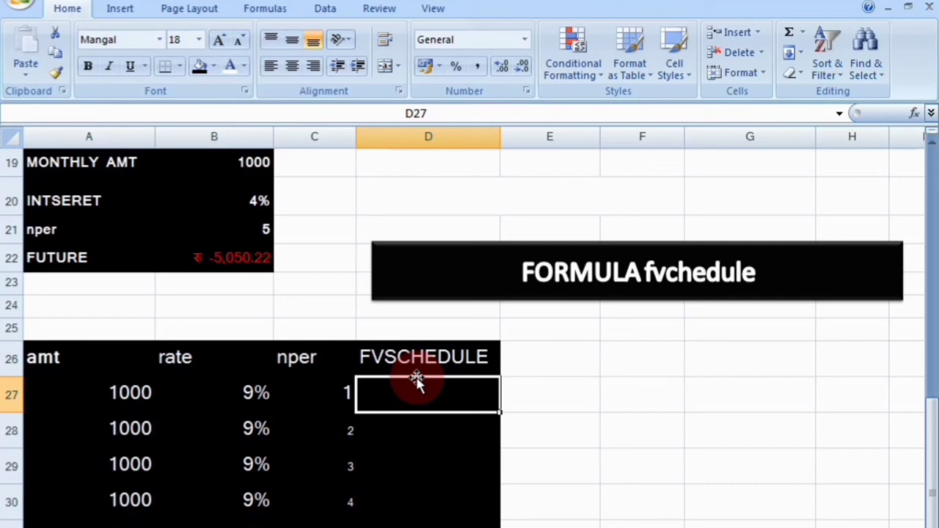
# Step: Enter =FVSCHEDULE(A27,B27) in D27, returning 1090
pyautogui.write('=')
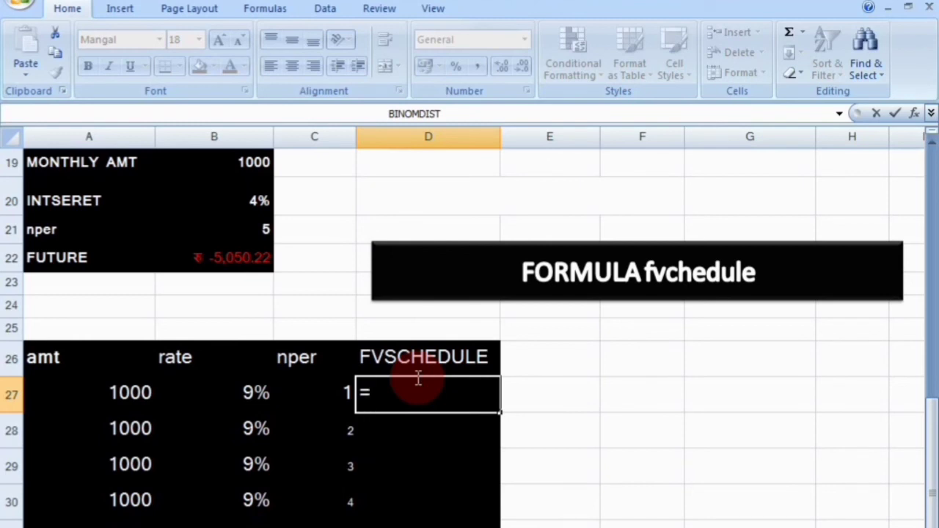
pyautogui.write('fv')
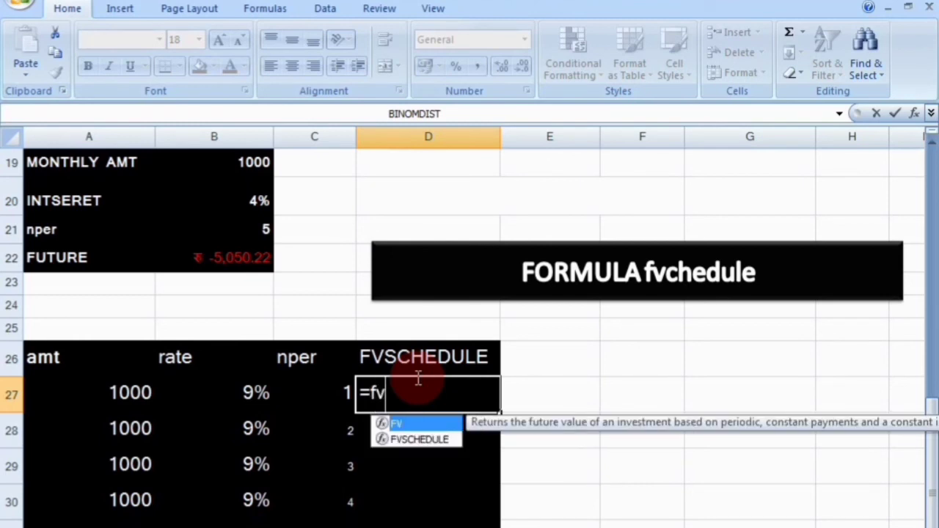
pyautogui.click(415, 440)
pyautogui.doubleClick(415, 440)
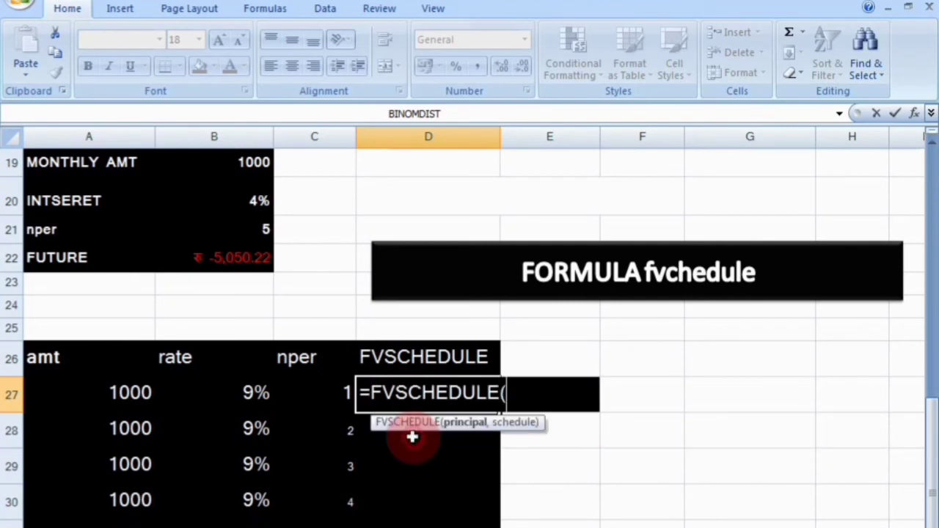
pyautogui.click(110, 392)
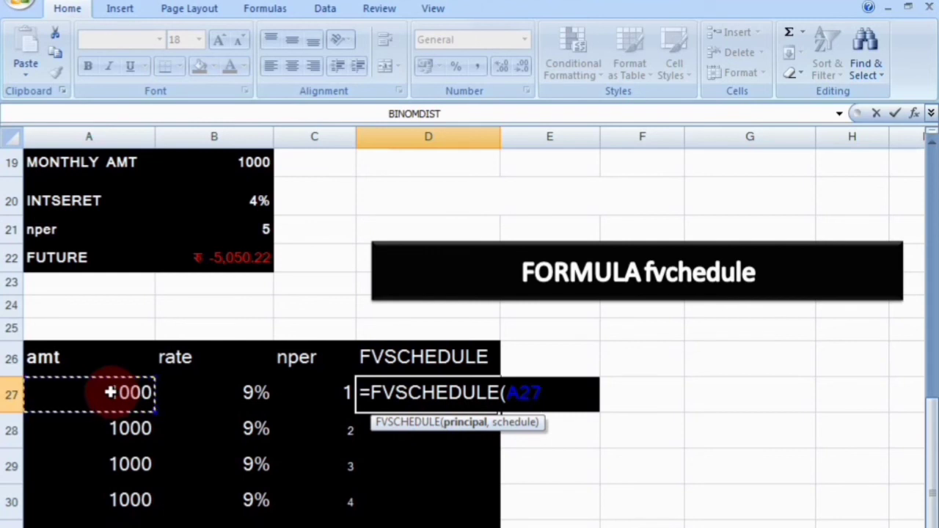
pyautogui.write(',')
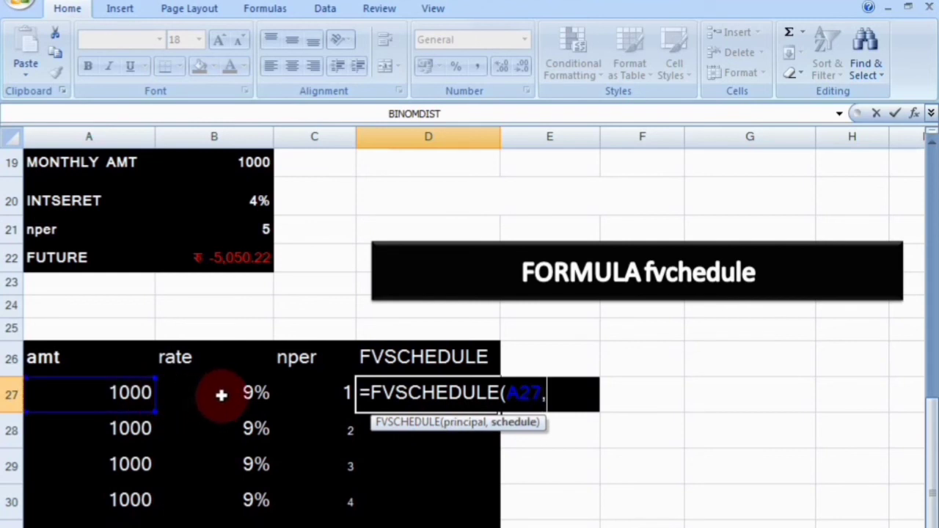
pyautogui.click(221, 394)
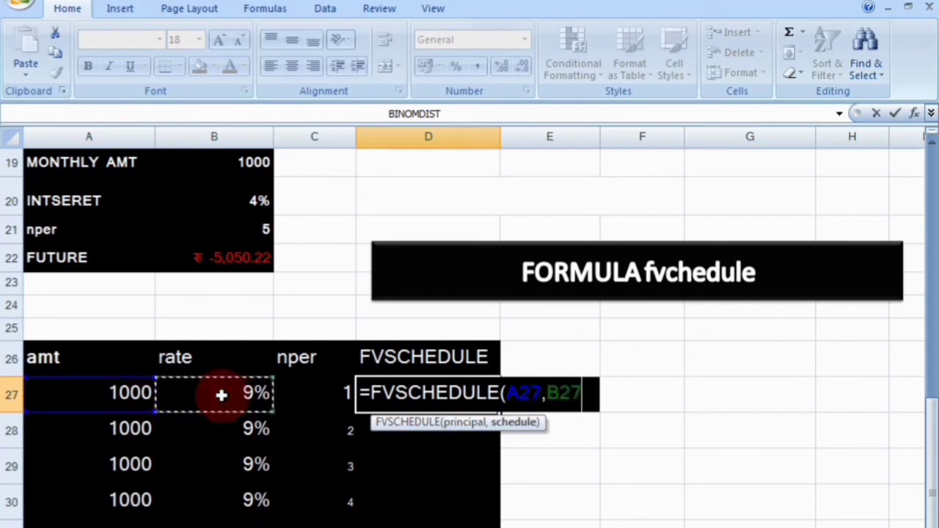
pyautogui.press('Return')
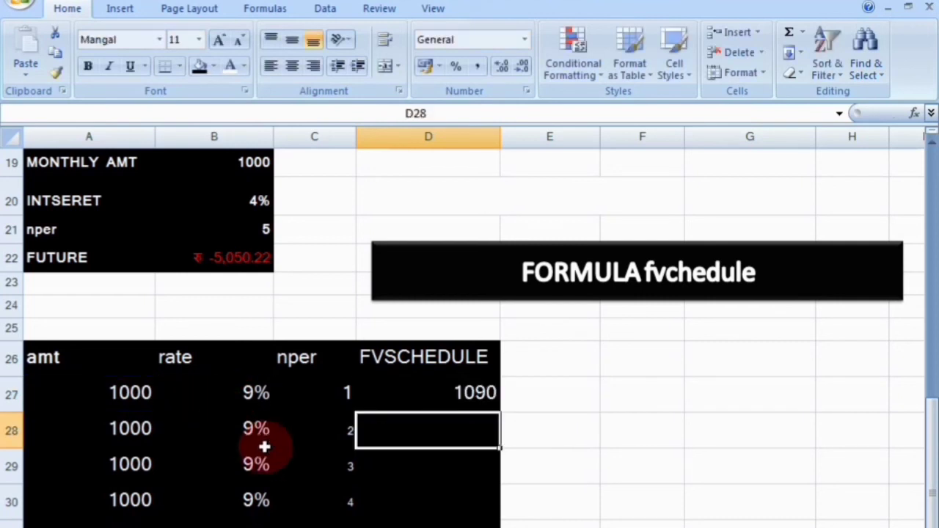
# Step: Enter =FVSCHEDULE(D27,B28) in D28, compounding 1090 to 1188.1
pyautogui.click(443, 398)
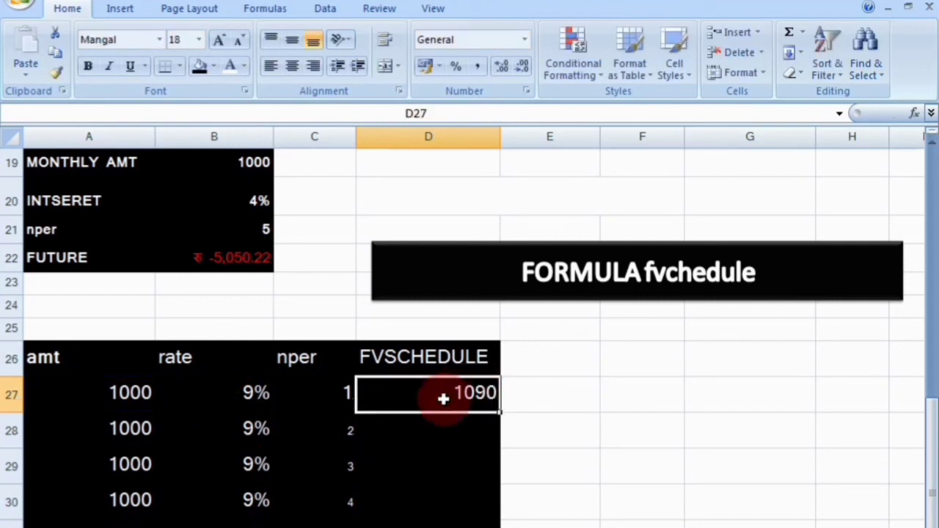
pyautogui.click(466, 443)
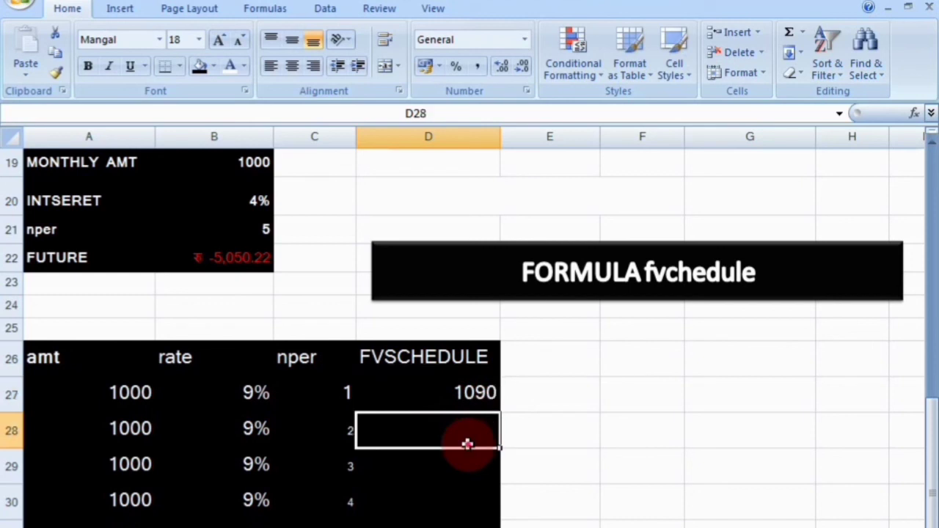
pyautogui.click(480, 394)
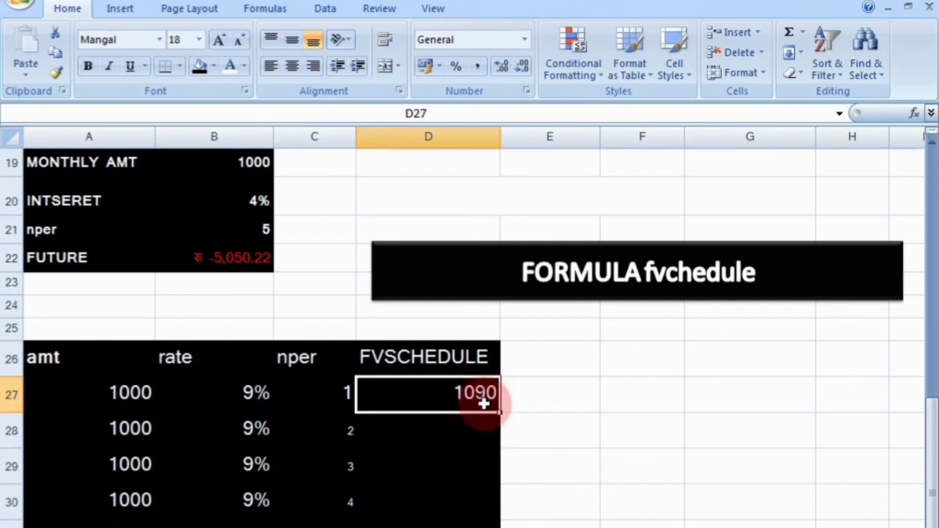
pyautogui.click(465, 435)
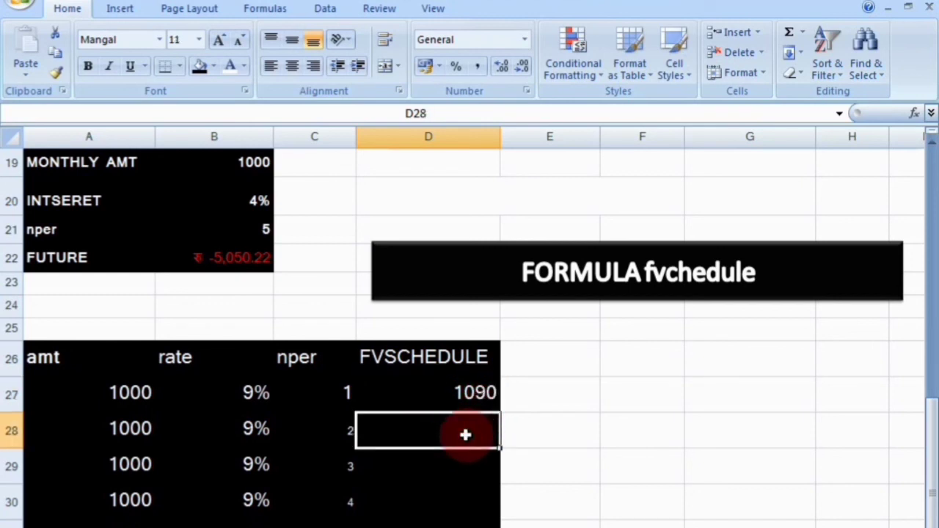
pyautogui.write('=')
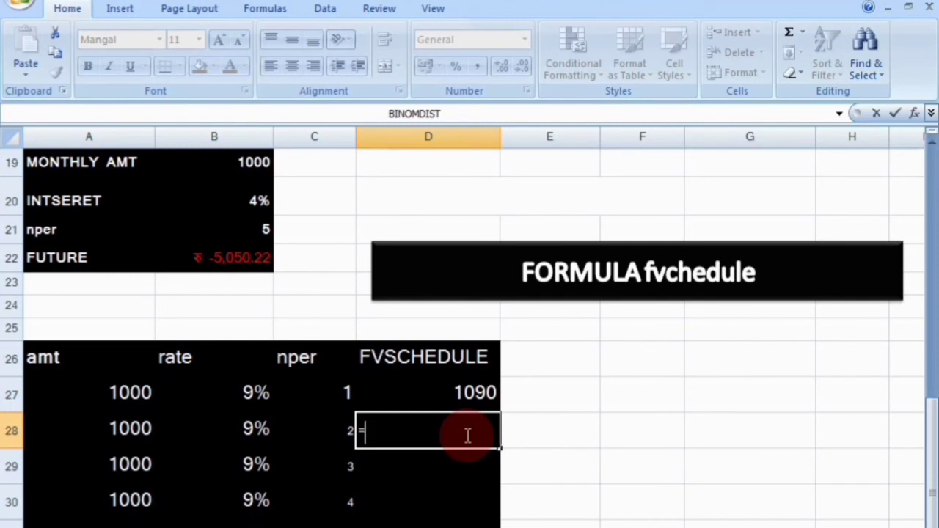
pyautogui.write('f')
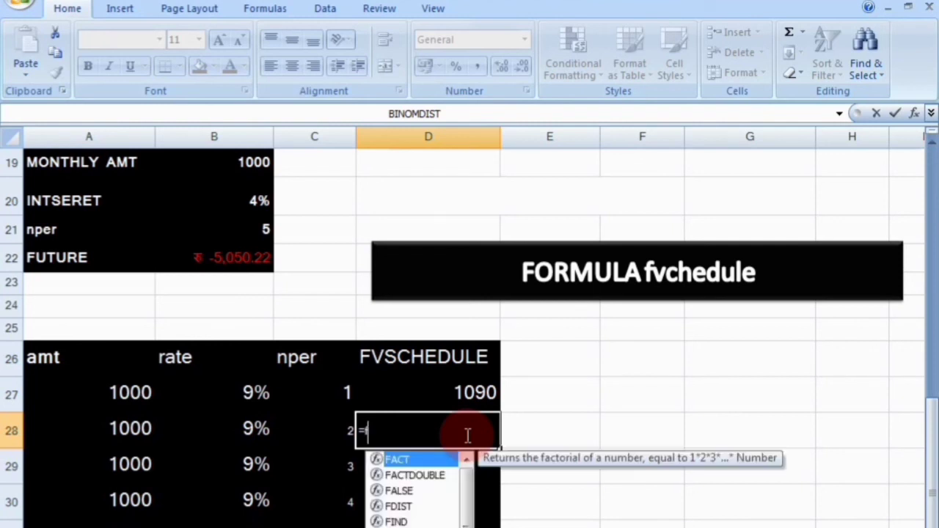
pyautogui.write('v')
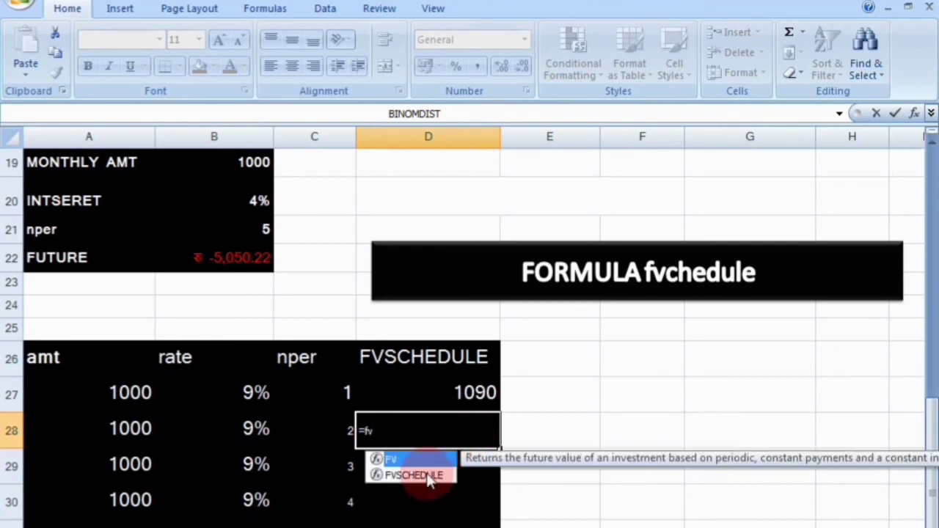
pyautogui.doubleClick(431, 474)
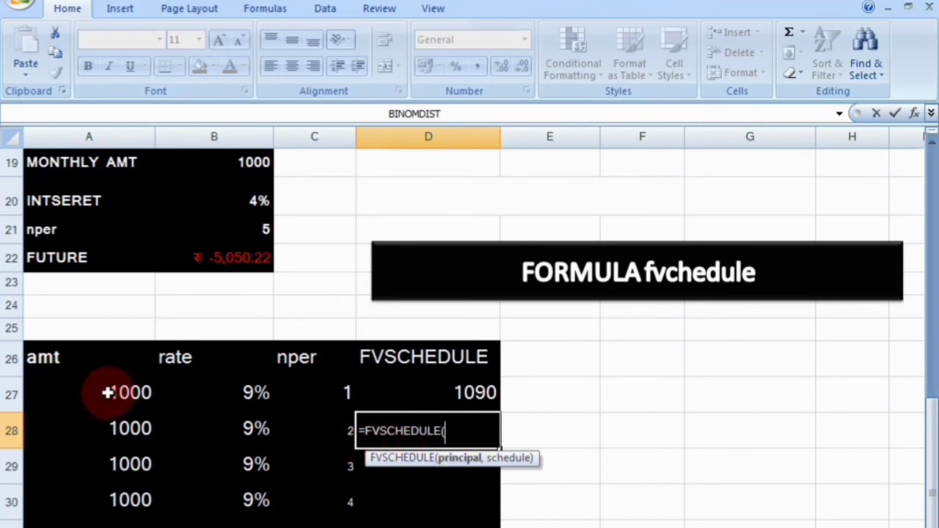
pyautogui.click(474, 394)
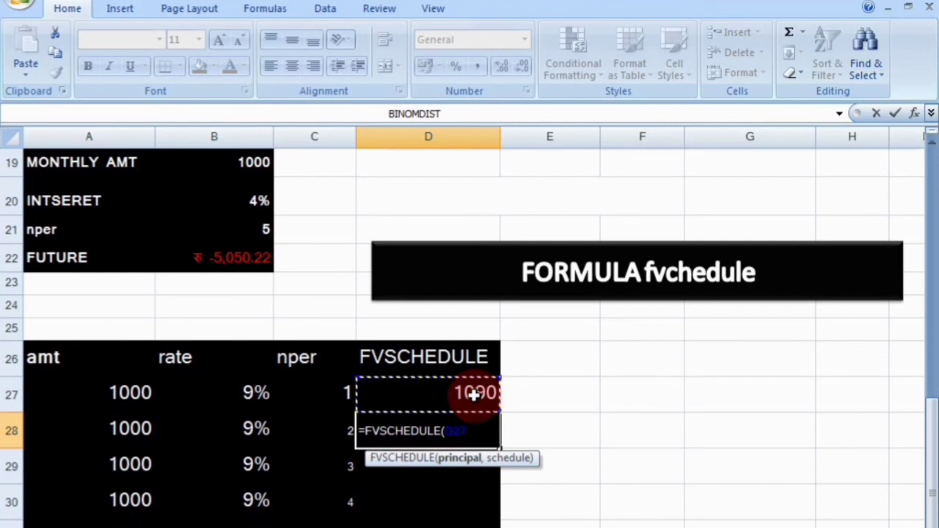
pyautogui.write(',')
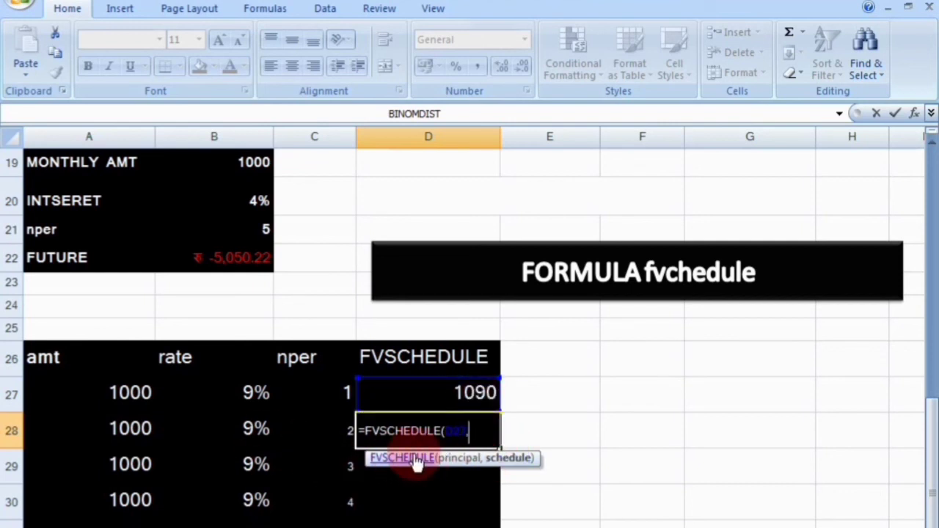
pyautogui.click(262, 432)
pyautogui.press('Return')
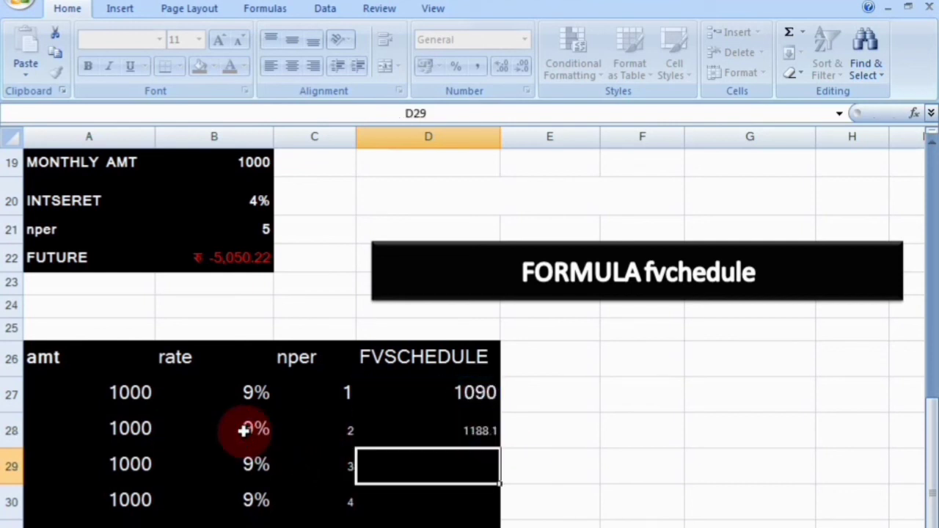
pyautogui.click(484, 433)
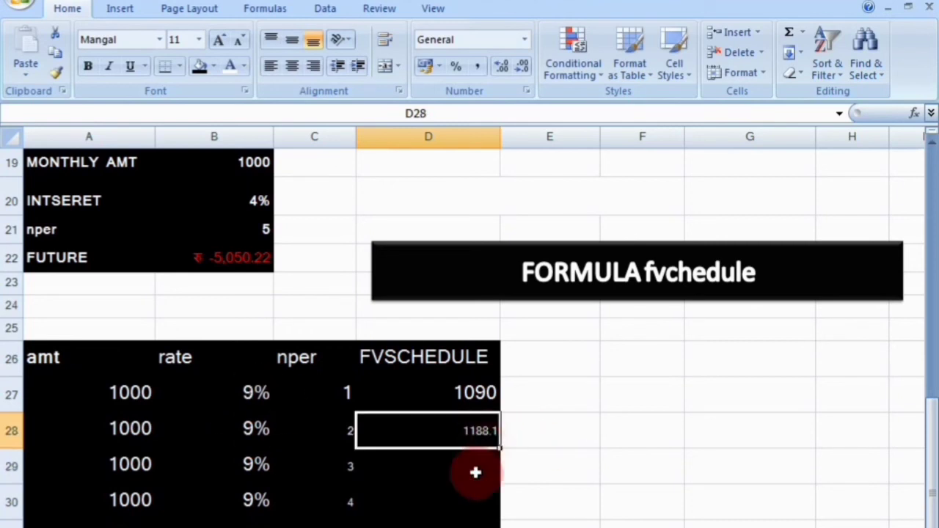
# Step: Enter =FVSCHEDULE(D28,B29) in D29, giving 1295.029
pyautogui.click(475, 473)
pyautogui.write('=')
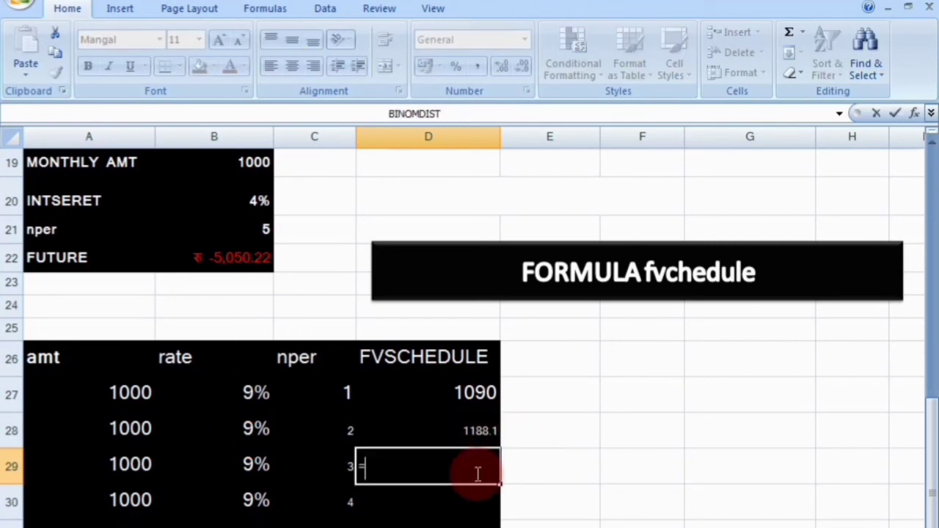
pyautogui.write('fv')
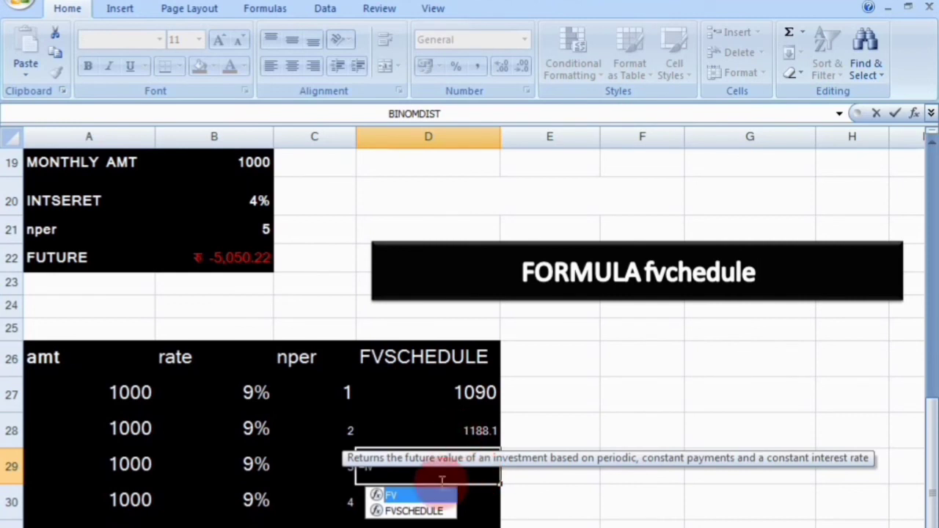
pyautogui.doubleClick(420, 510)
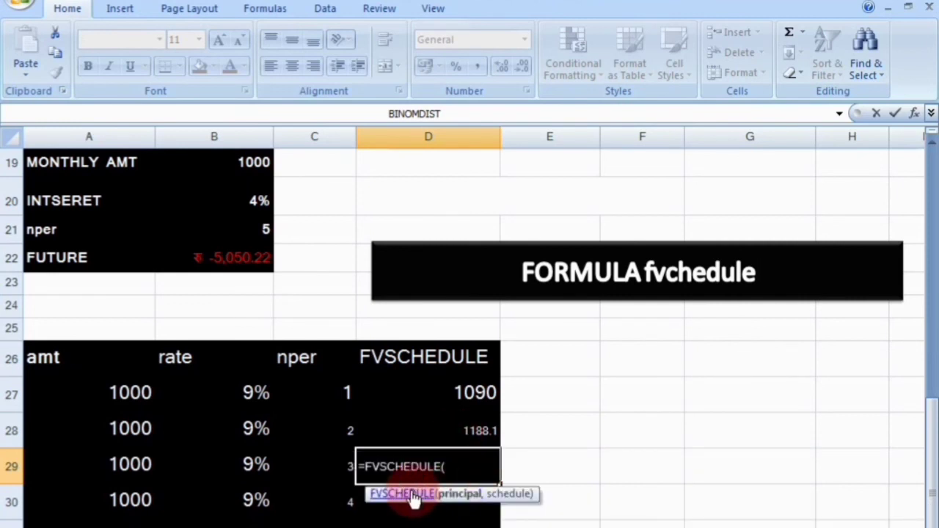
pyautogui.click(447, 431)
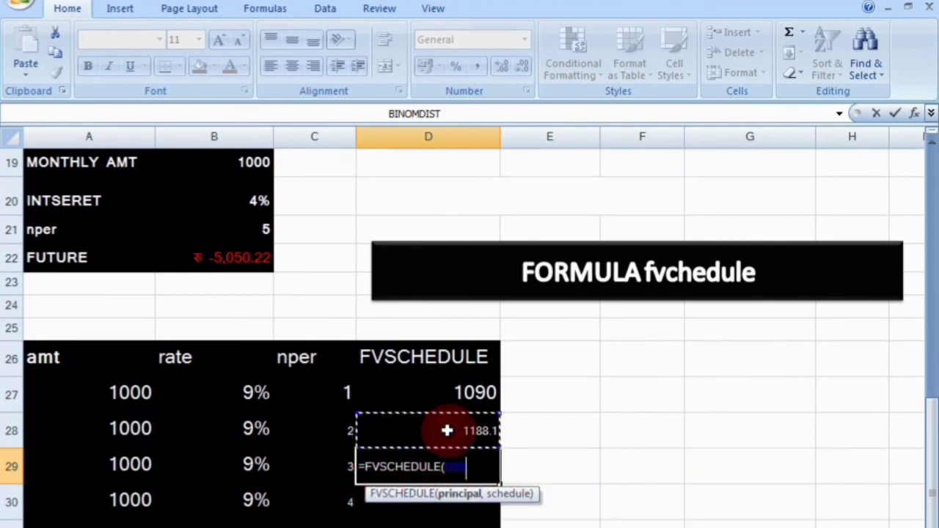
pyautogui.click(252, 476)
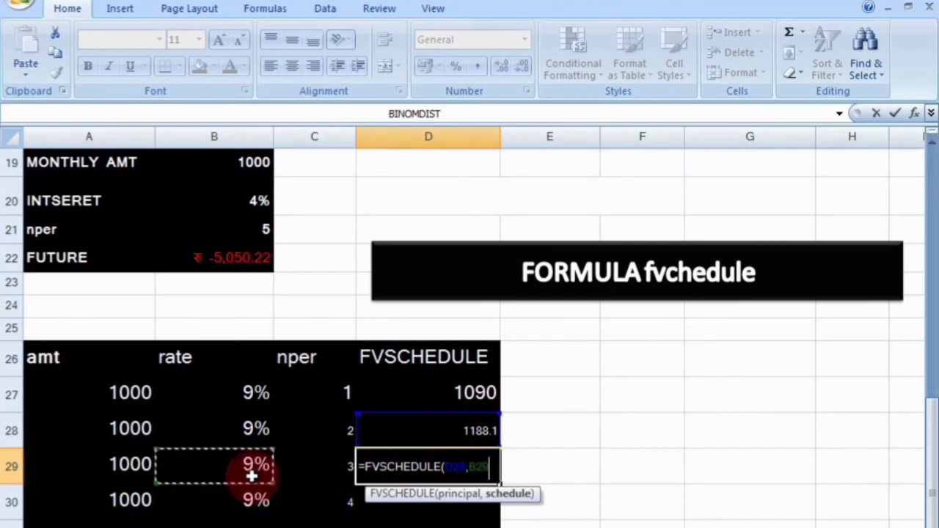
pyautogui.press('Return')
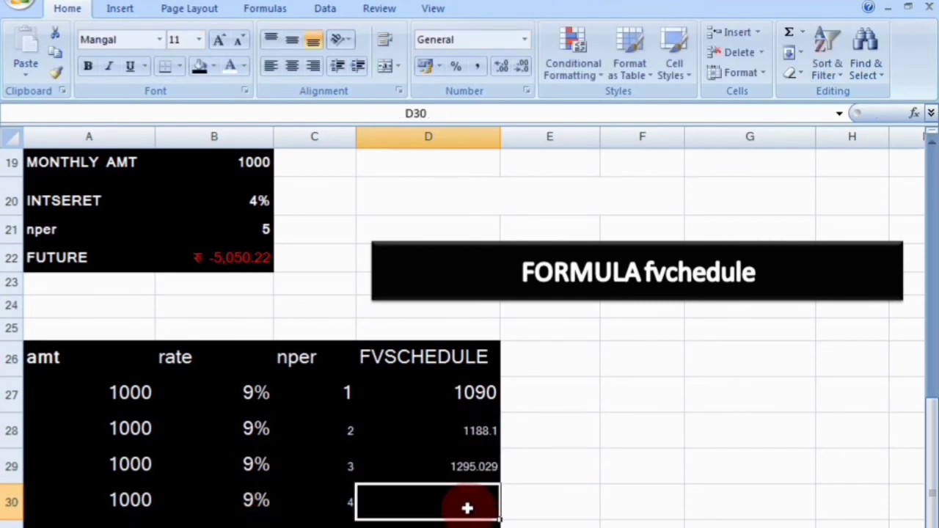
# Step: Enter =FVSCHEDULE(D29,B30) in D30, giving 1411.58161
pyautogui.write('=fv')
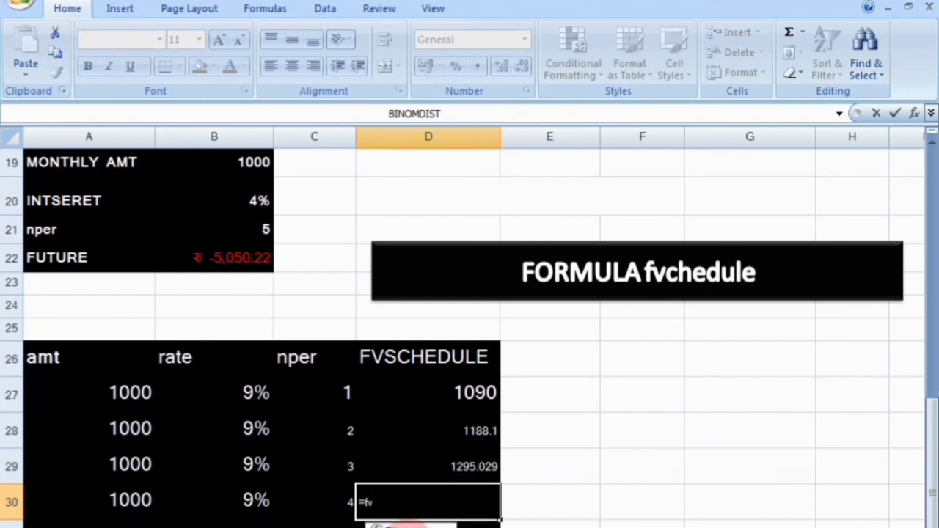
pyautogui.press('Tab')
pyautogui.click(328, 515)
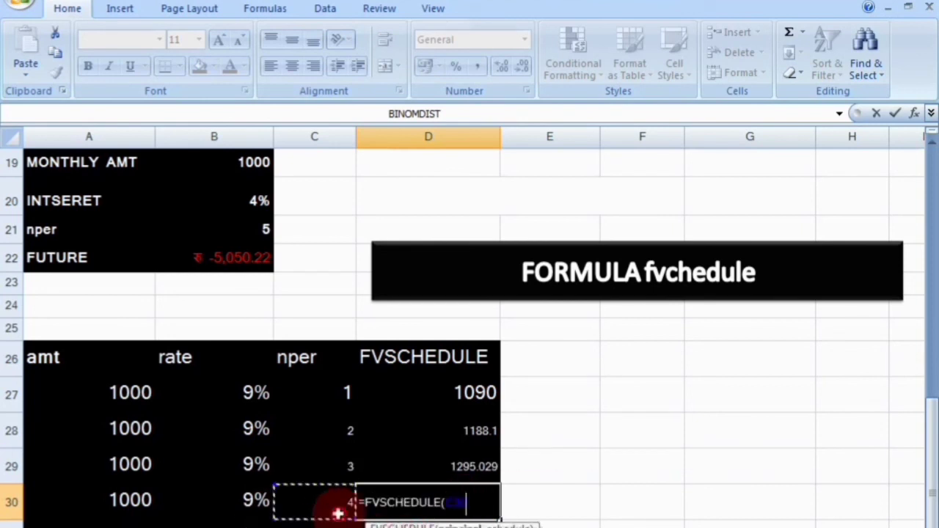
pyautogui.click(454, 478)
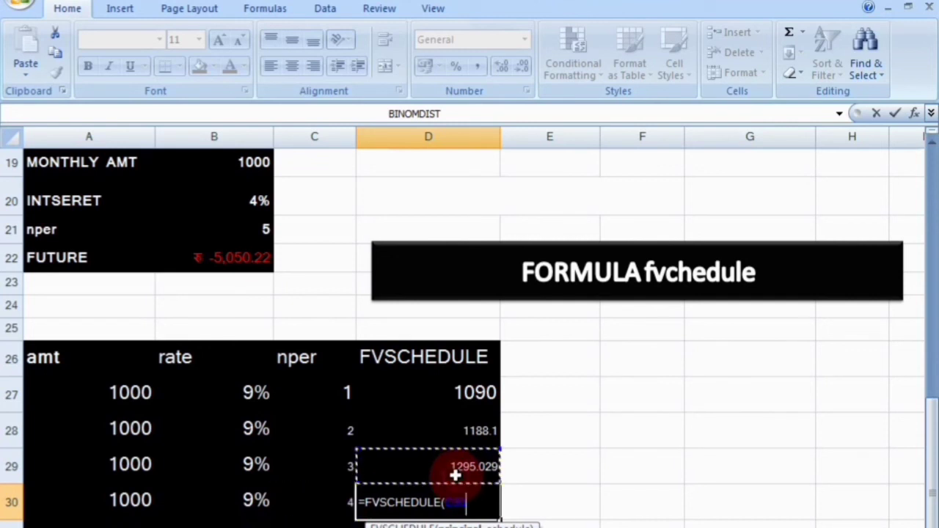
pyautogui.write(',')
pyautogui.click(268, 504)
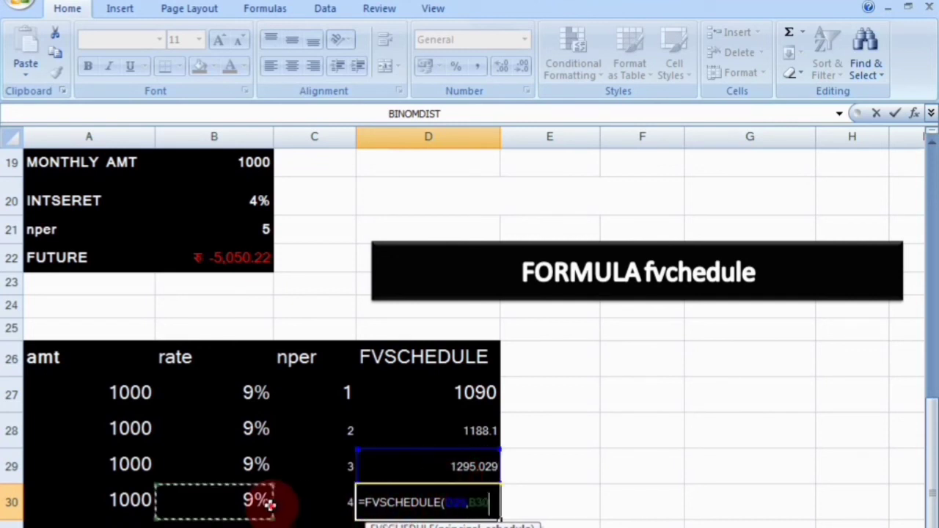
pyautogui.press('Return')
pyautogui.press('Return')
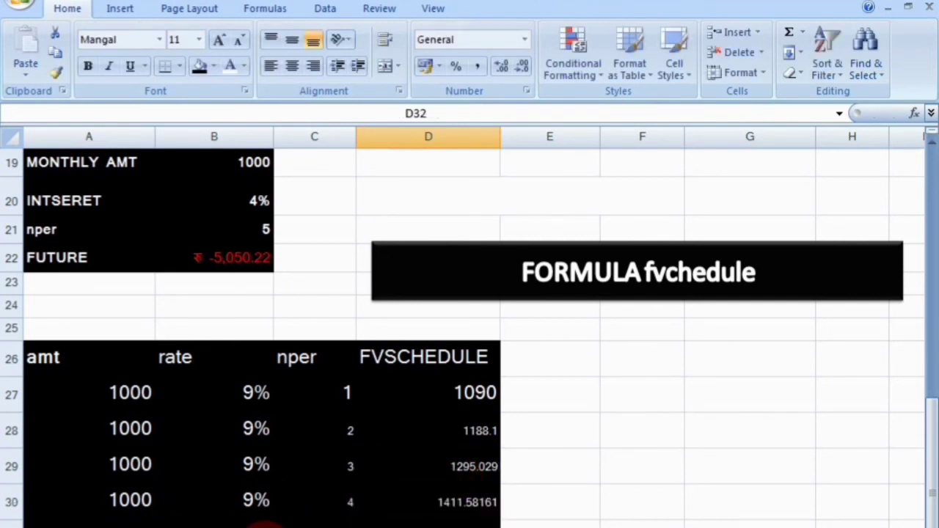
# Step: Scroll back up to row 1 to show the effective-rate table
pyautogui.scroll(5, 456, 524)
pyautogui.scroll(1, 456, 524)
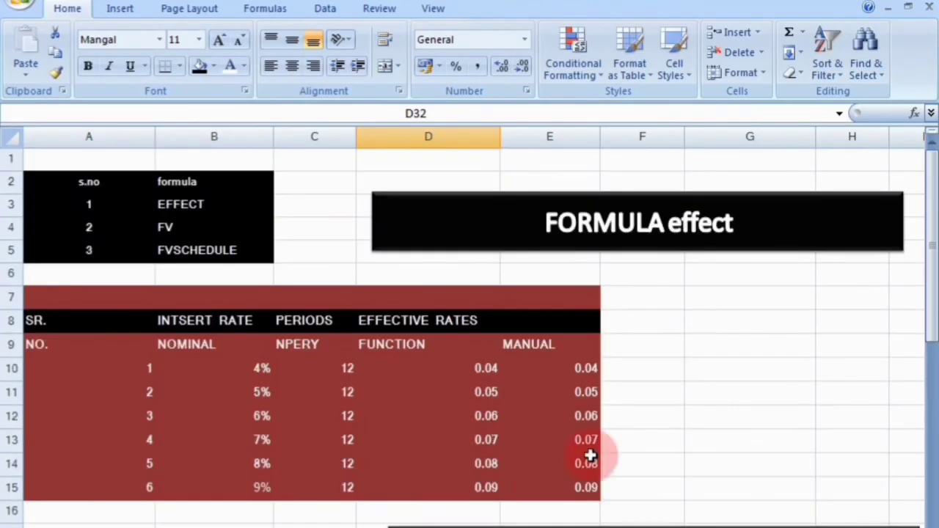